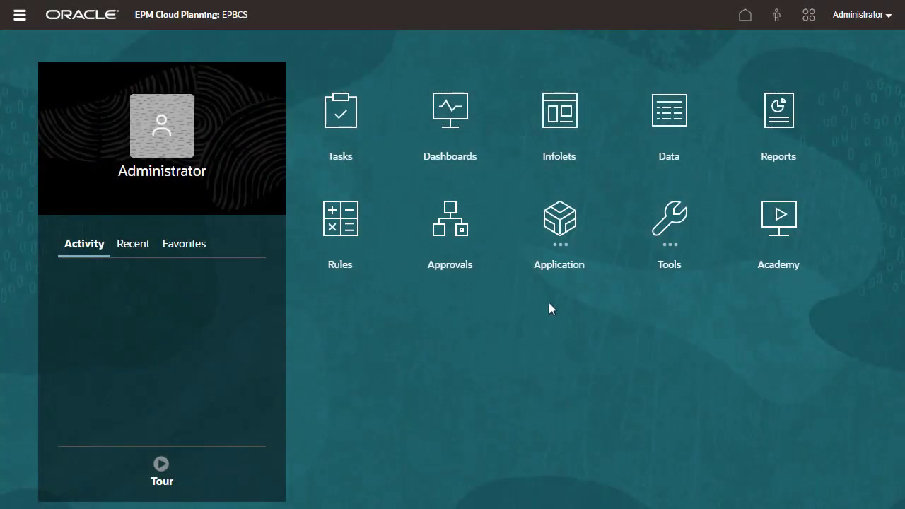
- Go to application Configure, select the Workforce module, and open Enable Features
click(559, 231)
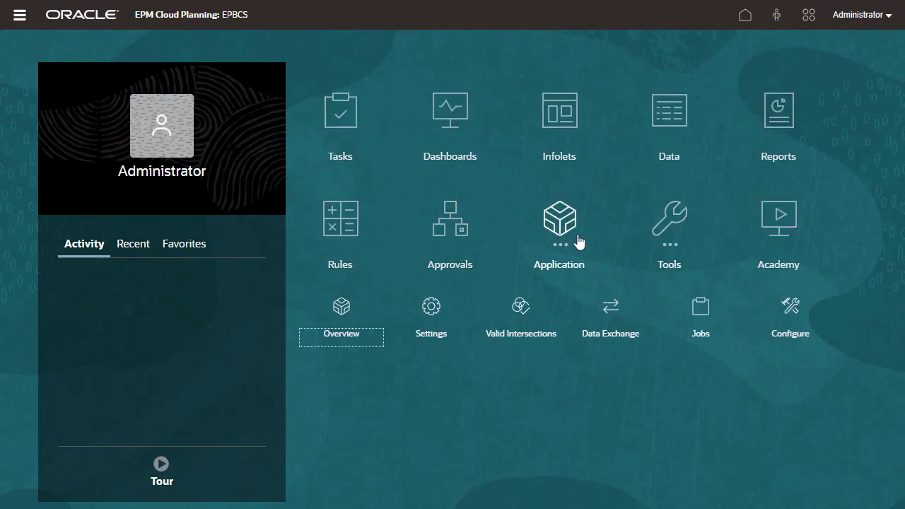
click(792, 311)
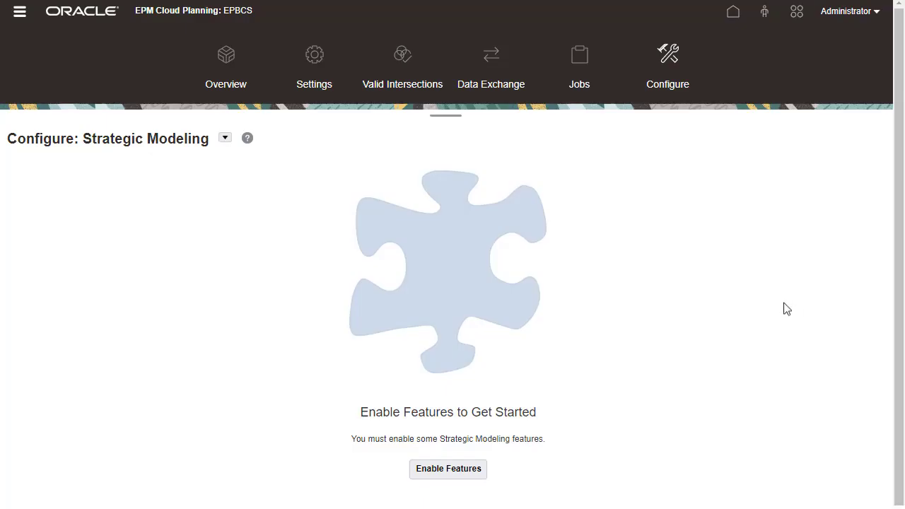
click(225, 137)
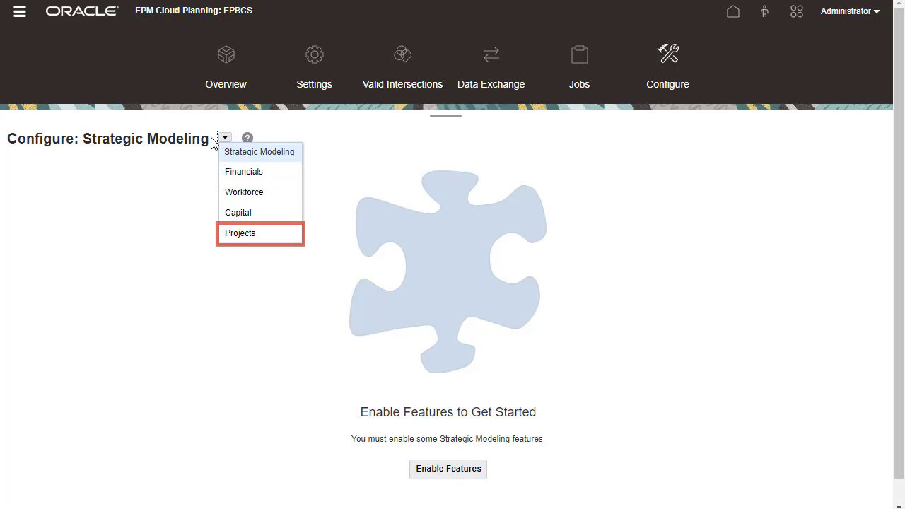
click(274, 193)
click(436, 470)
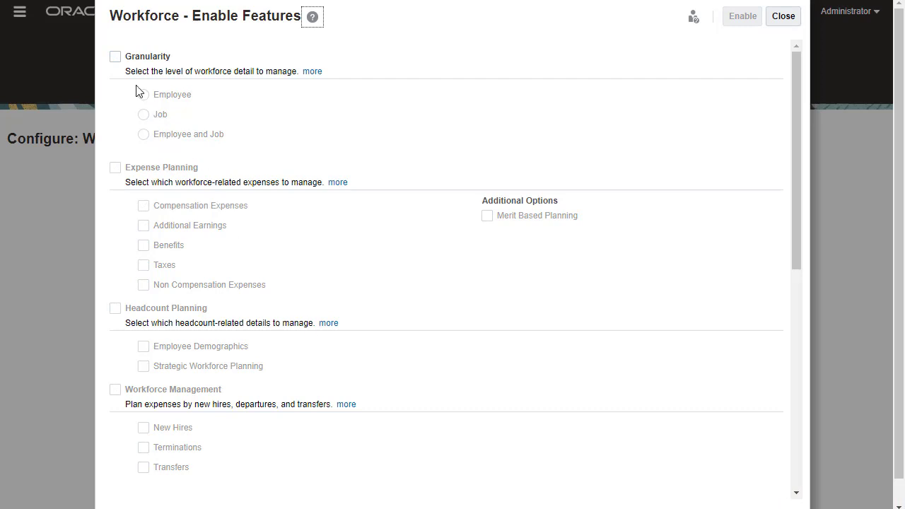
- Enable Employee and Job granularity, plus Expense Planning with Additional Earnings, Benefits, Taxes and Non Compensation Expenses
click(116, 57)
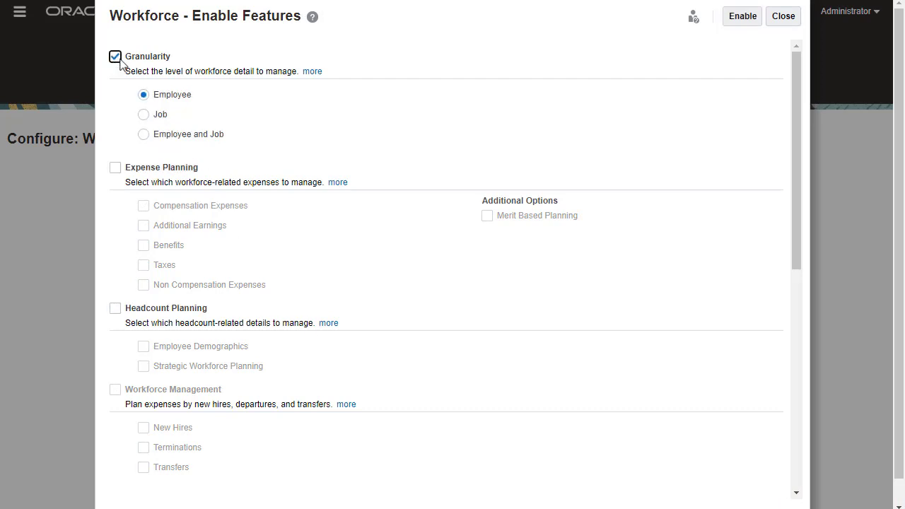
click(144, 135)
click(115, 166)
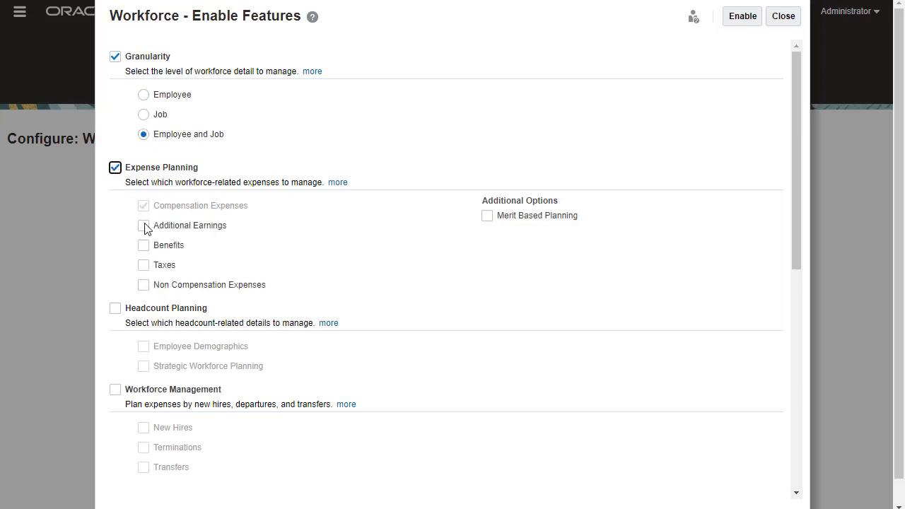
click(145, 226)
click(143, 245)
click(143, 265)
click(144, 285)
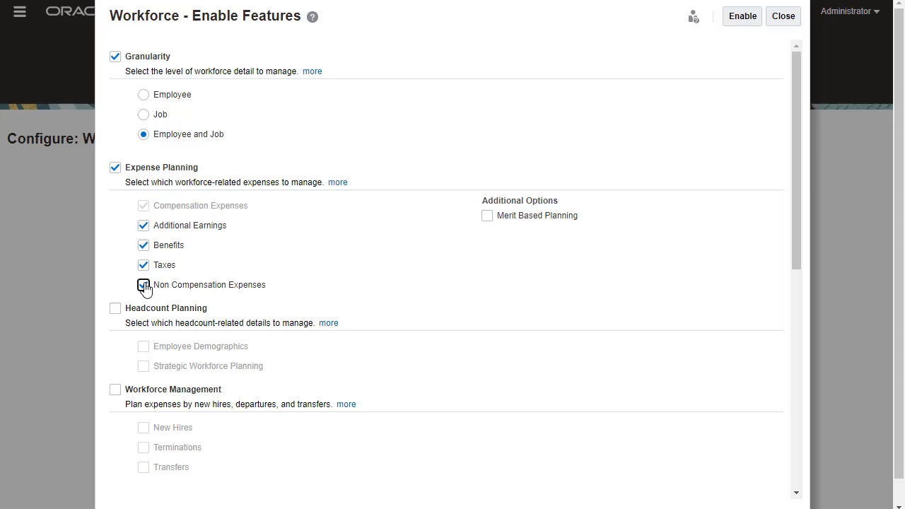
- Enable Headcount Planning (Demographics, Strategic Workforce) and Workforce Management (New Hires, Terminations, Transfers)
click(115, 309)
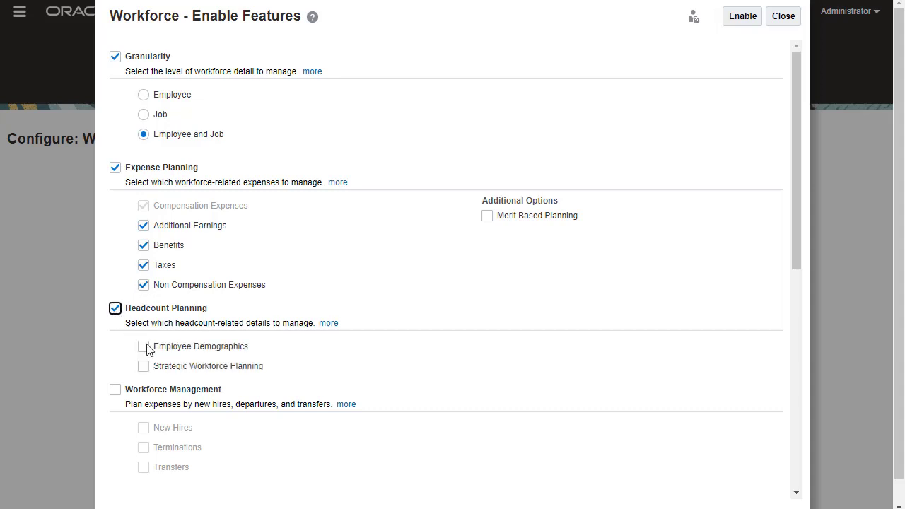
click(144, 347)
click(144, 366)
click(115, 391)
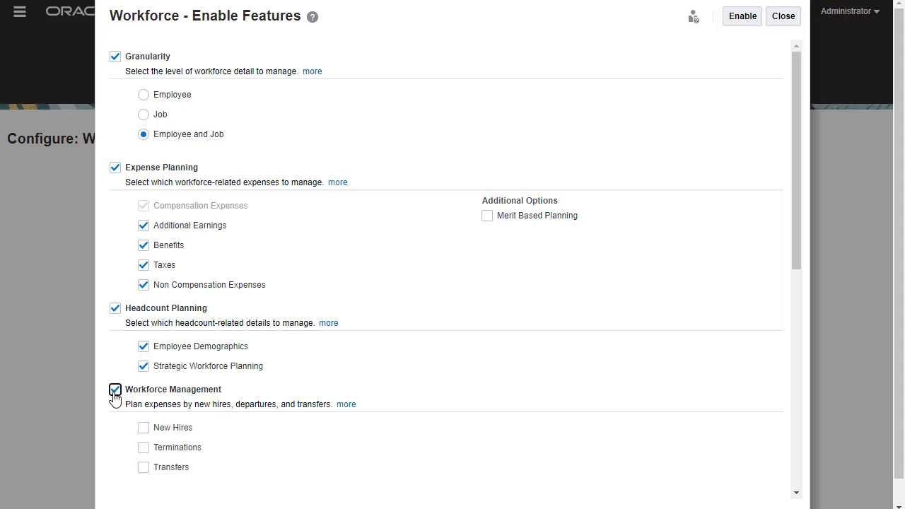
click(143, 428)
click(144, 447)
click(144, 467)
- Under Map/Rename Dimensions, enable Custom 1 mapped to the existing Projects dimension
click(797, 473)
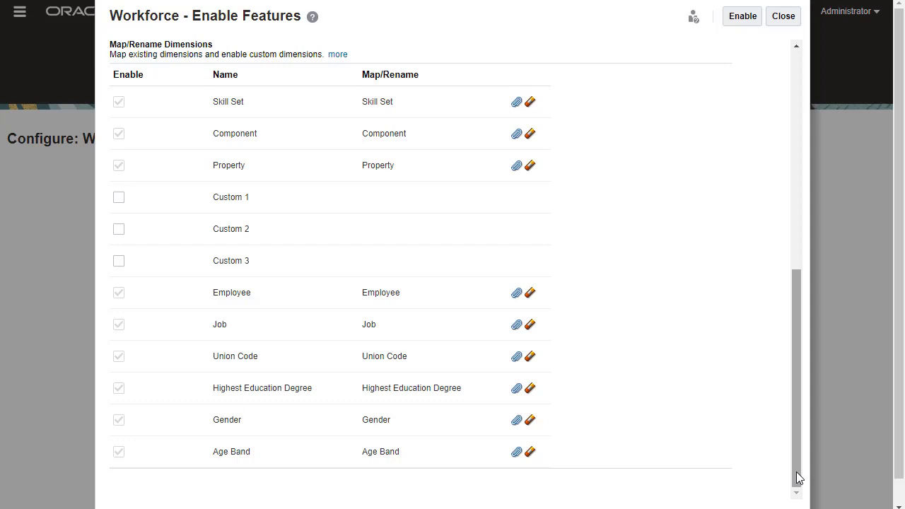
click(119, 198)
click(516, 198)
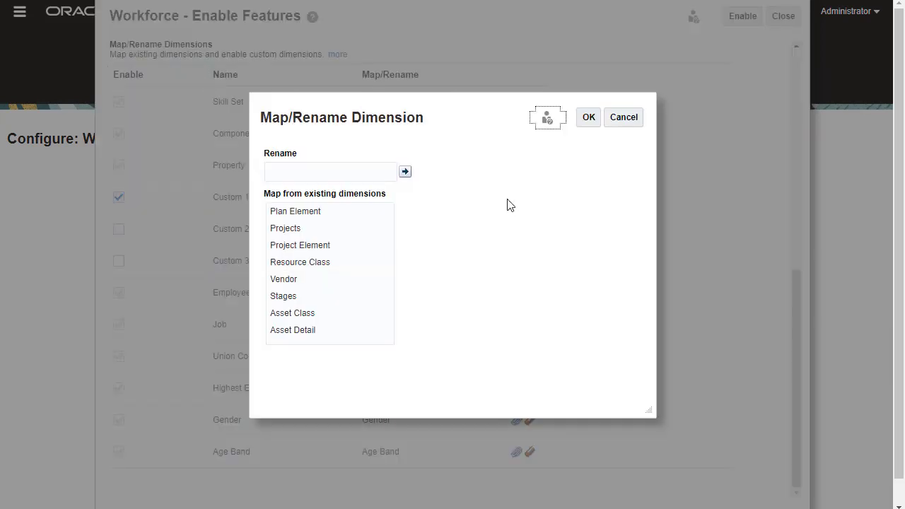
click(337, 227)
click(589, 118)
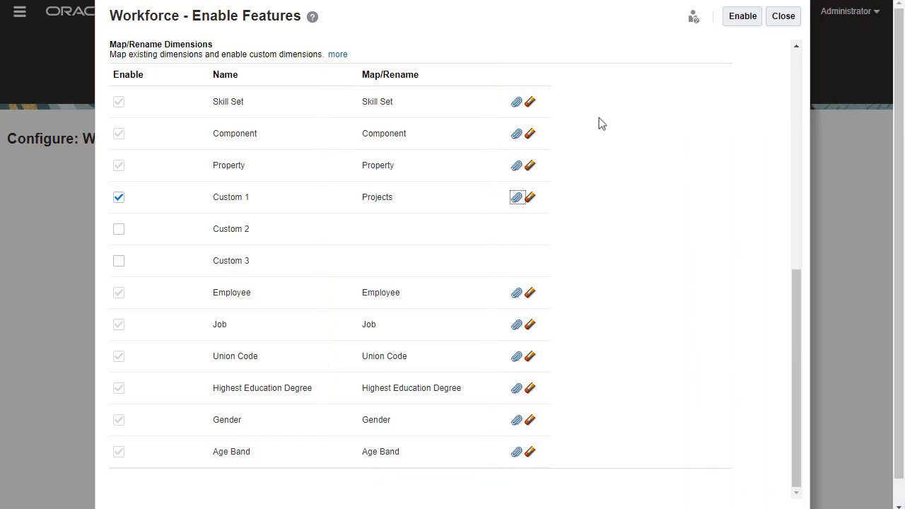
scroll(799, 63, up, 10)
- Enable the selected Workforce features, acknowledge success, and sign out to reload them
click(747, 20)
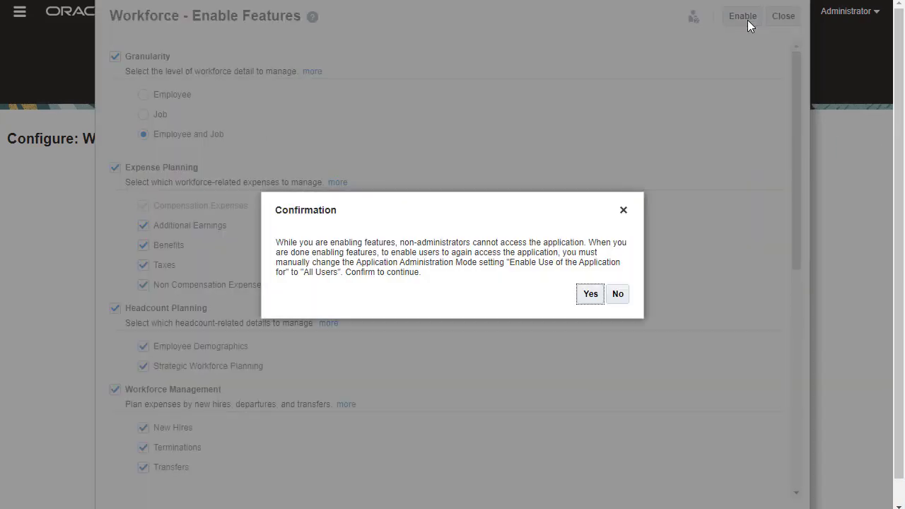
click(587, 293)
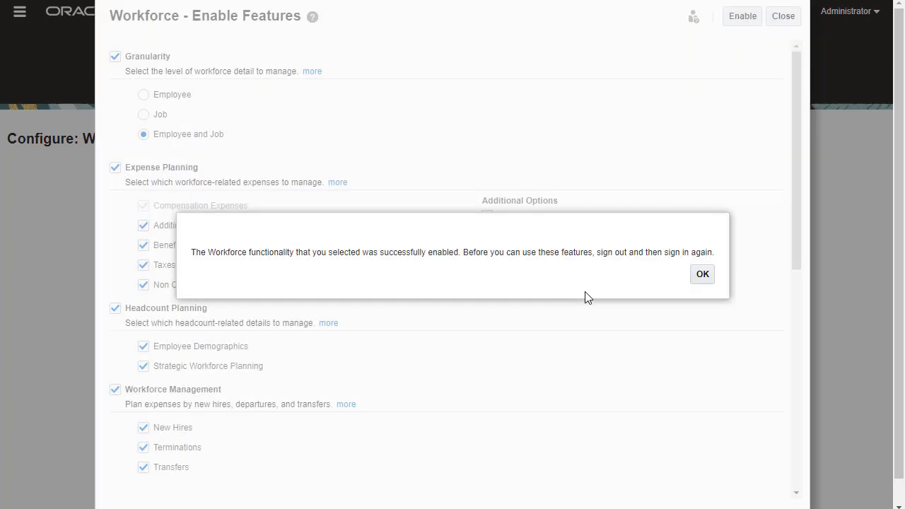
click(701, 276)
click(875, 12)
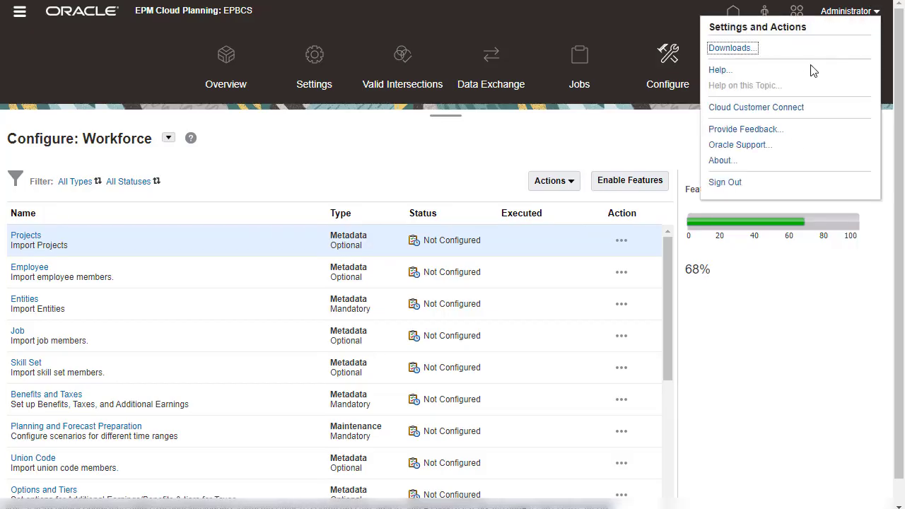
click(727, 182)
click(462, 274)
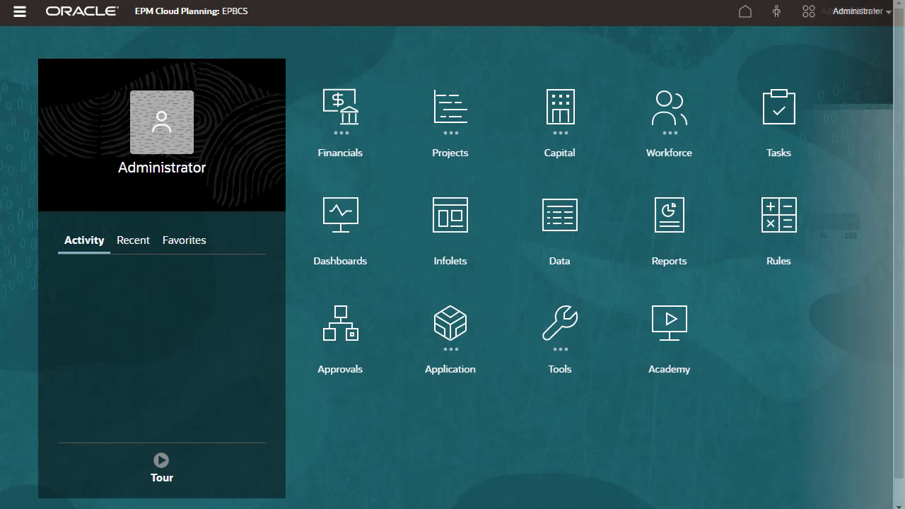
- Back in, reopen application Configure with the Workforce module selected
click(669, 124)
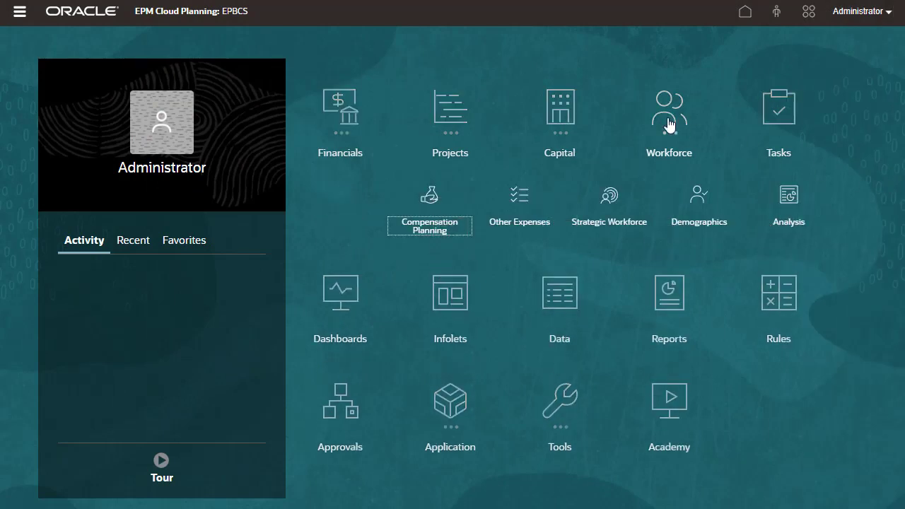
click(669, 123)
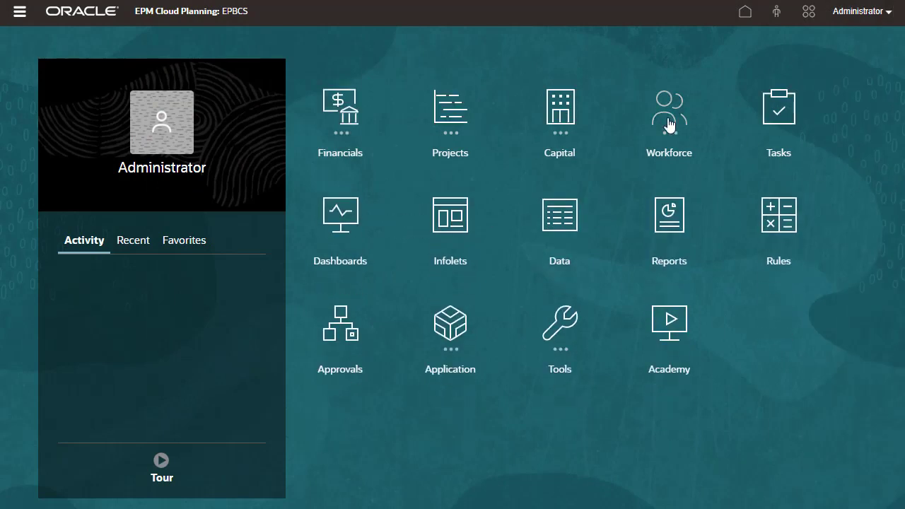
click(450, 328)
click(764, 401)
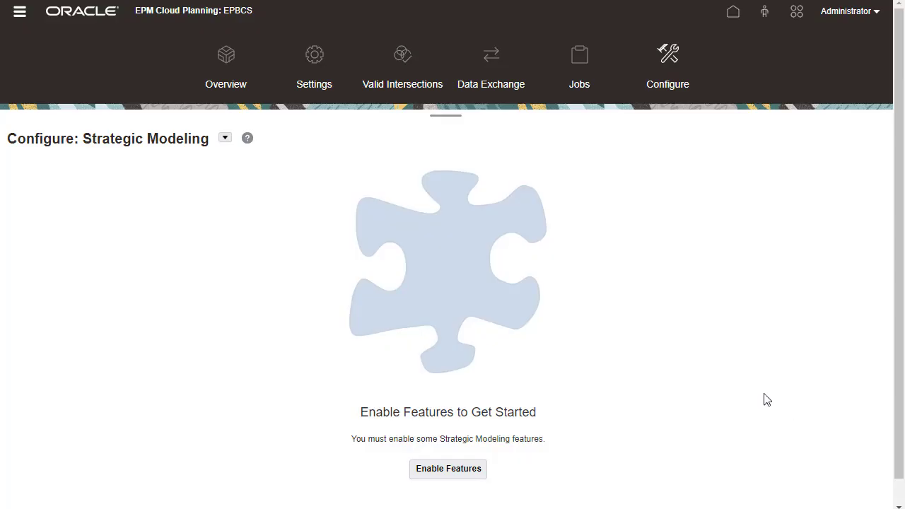
click(225, 138)
click(274, 192)
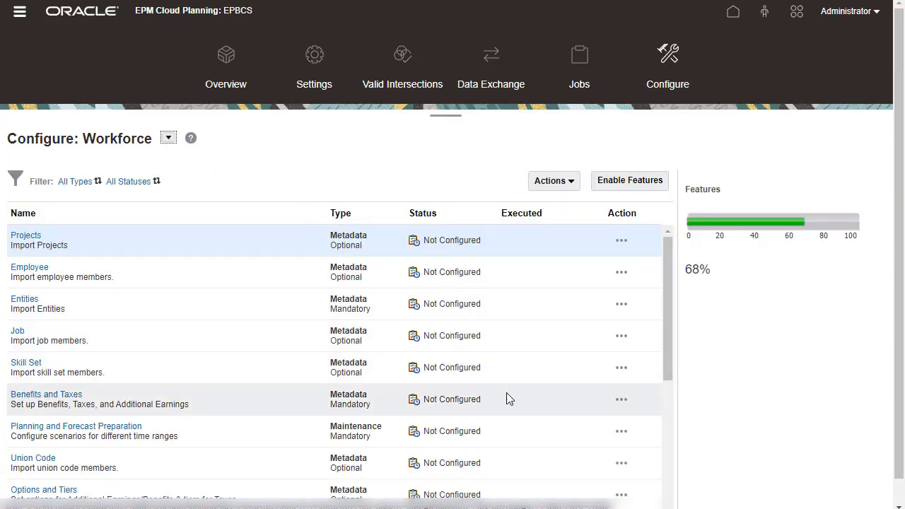
- Import Component members from Component.csv with a database refresh after import
click(666, 502)
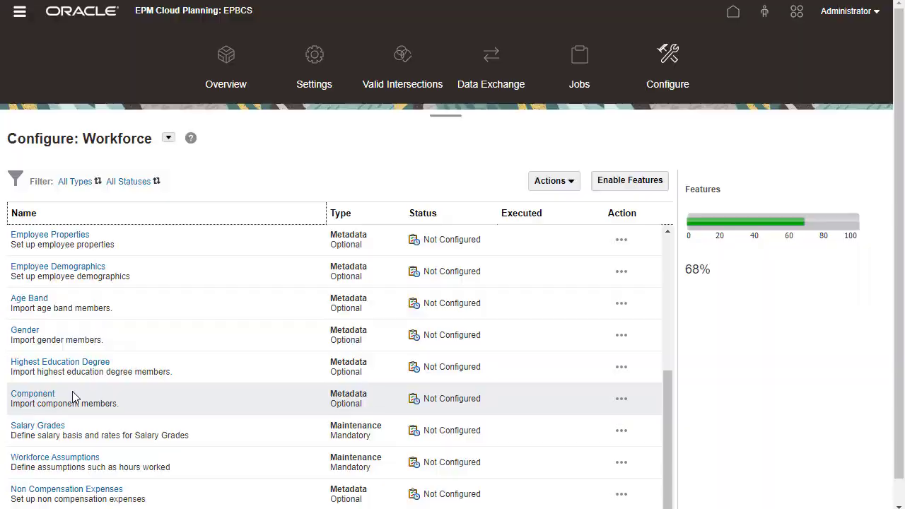
click(35, 395)
click(294, 271)
click(203, 165)
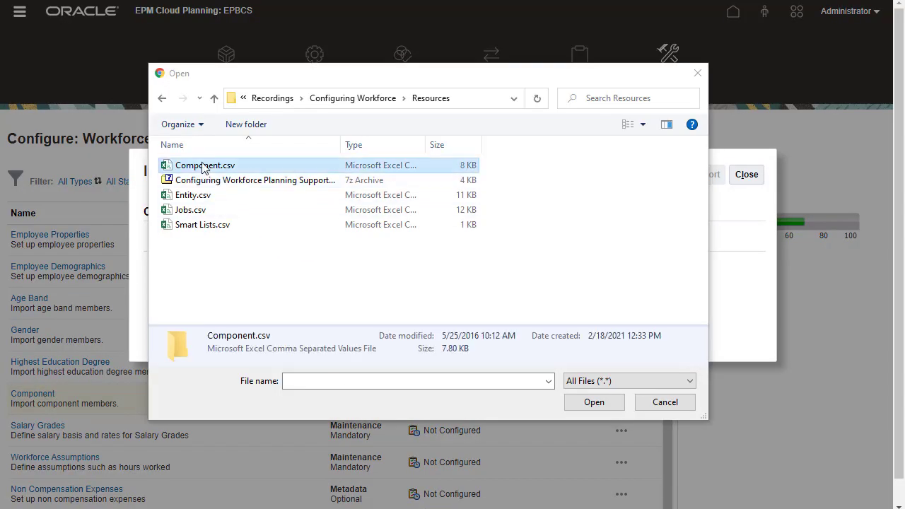
click(607, 400)
click(707, 175)
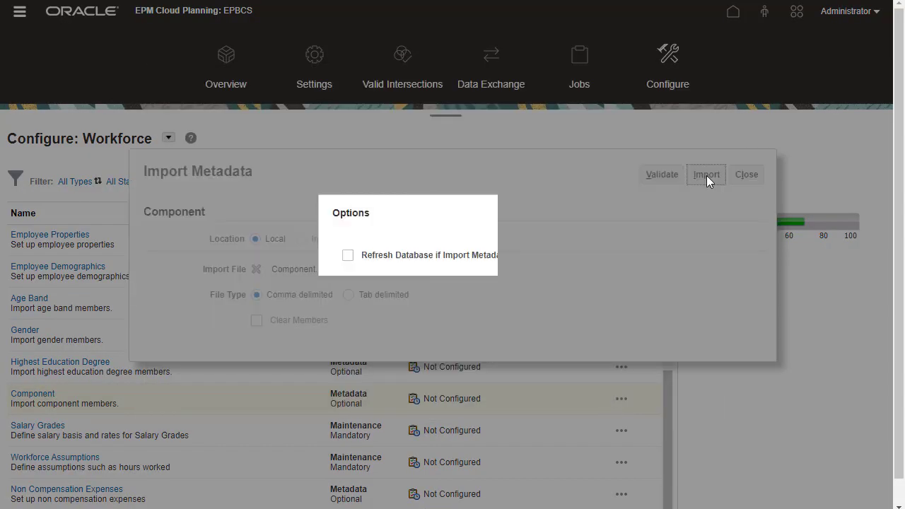
click(347, 255)
click(355, 287)
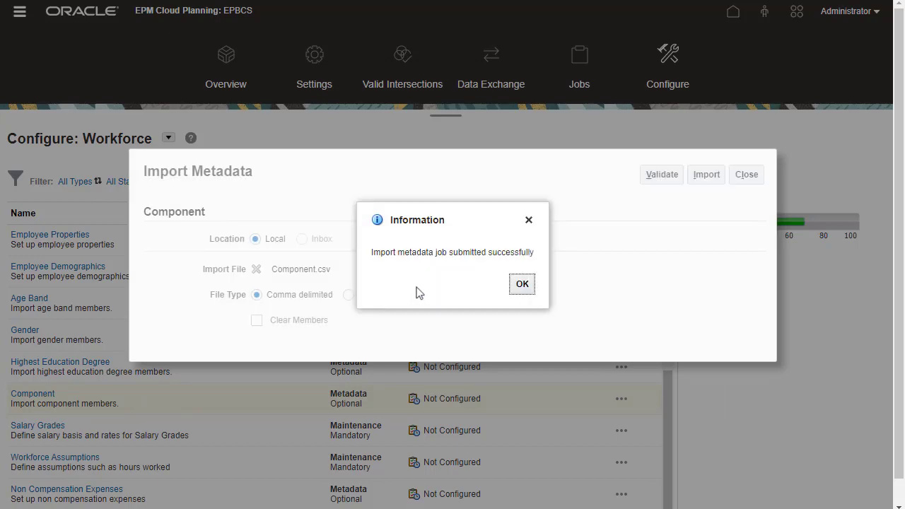
click(521, 284)
click(746, 174)
- Refresh the Jobs list to confirm the import completed, then reopen Workforce configuration
click(579, 58)
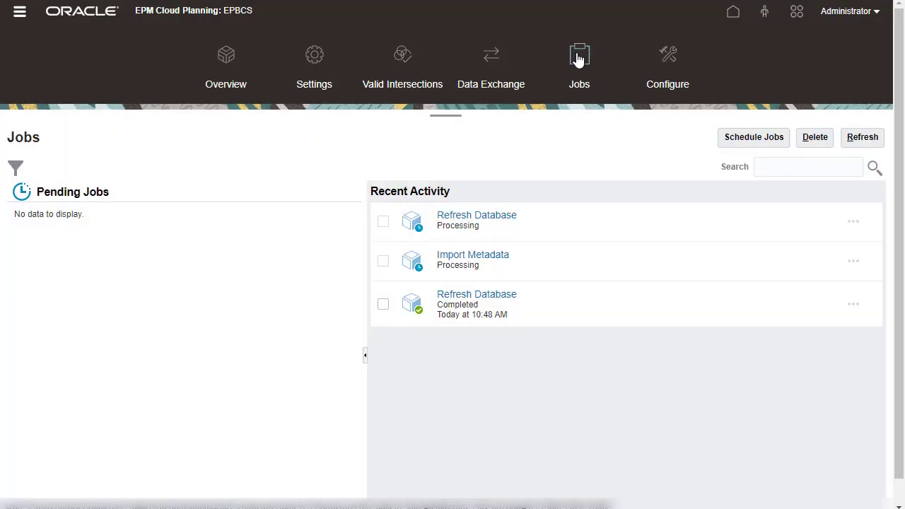
click(857, 141)
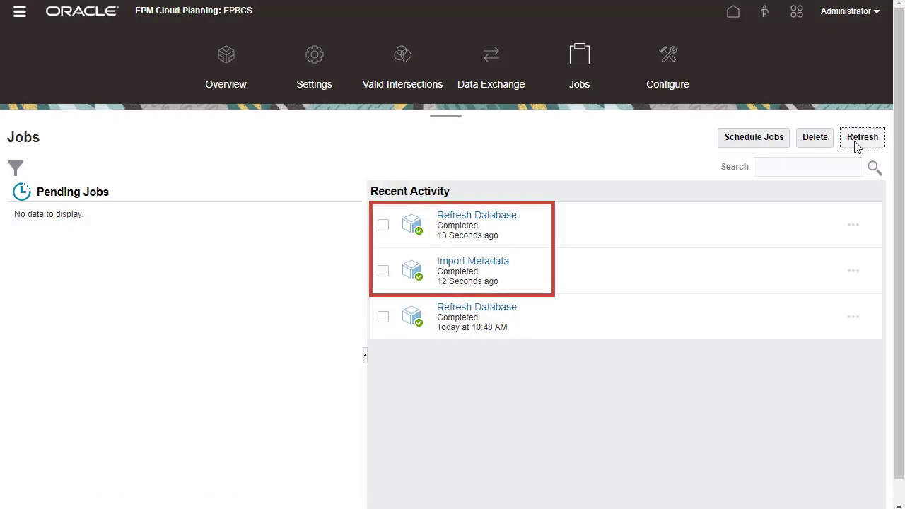
click(667, 61)
click(224, 142)
click(275, 196)
scroll(606, 399, down, 5)
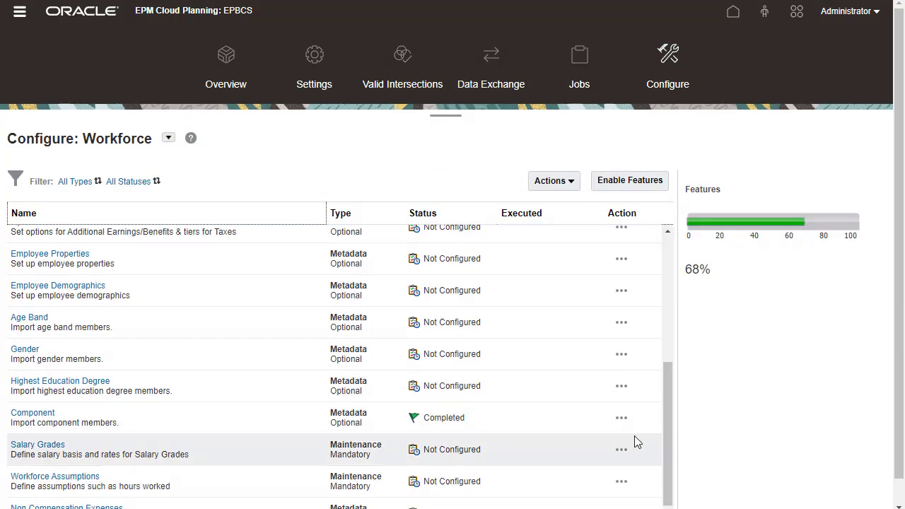
- Open Employee Properties, start a file import, then cancel it and close
click(49, 255)
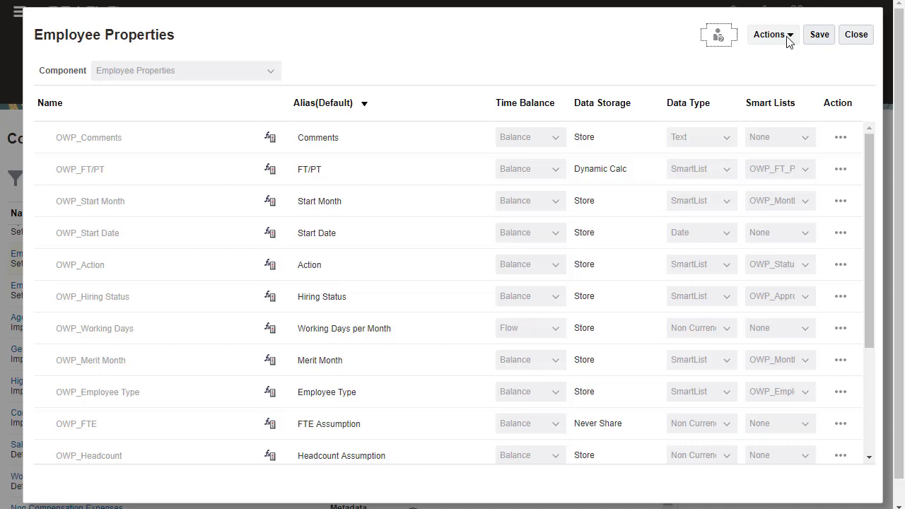
click(786, 35)
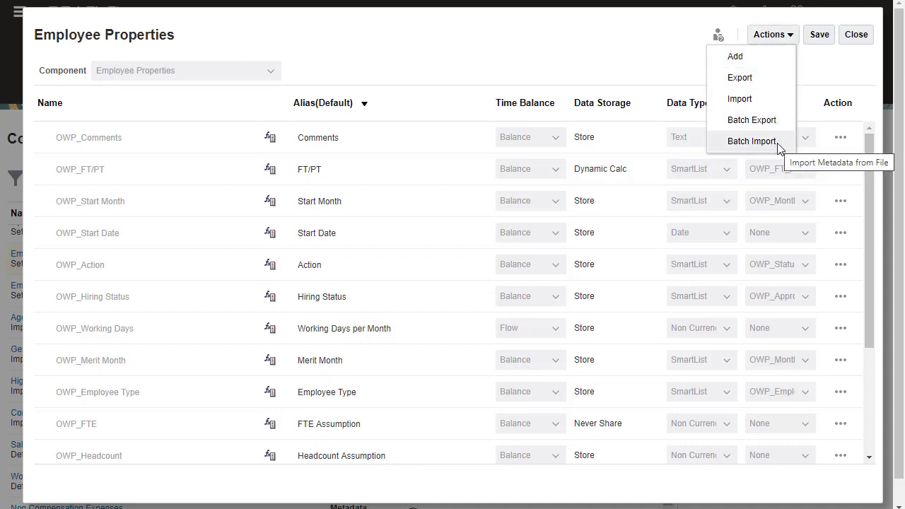
click(752, 141)
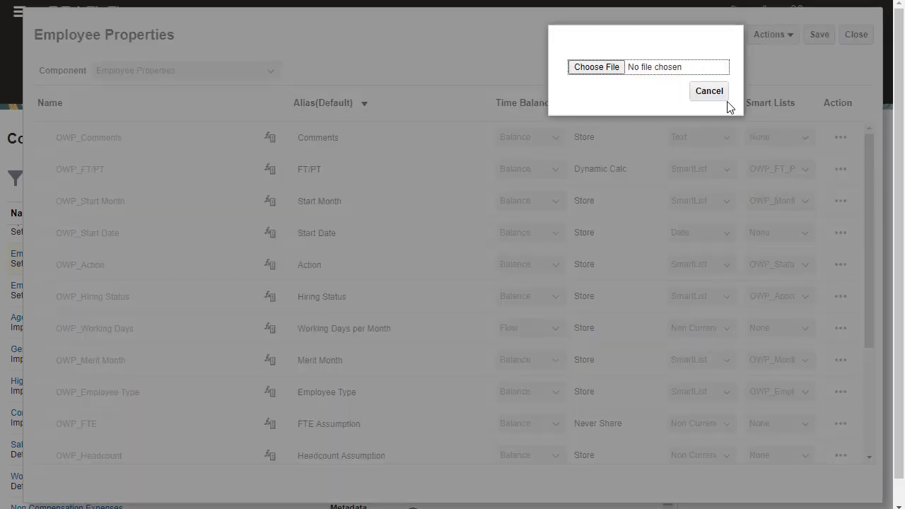
click(721, 96)
click(853, 36)
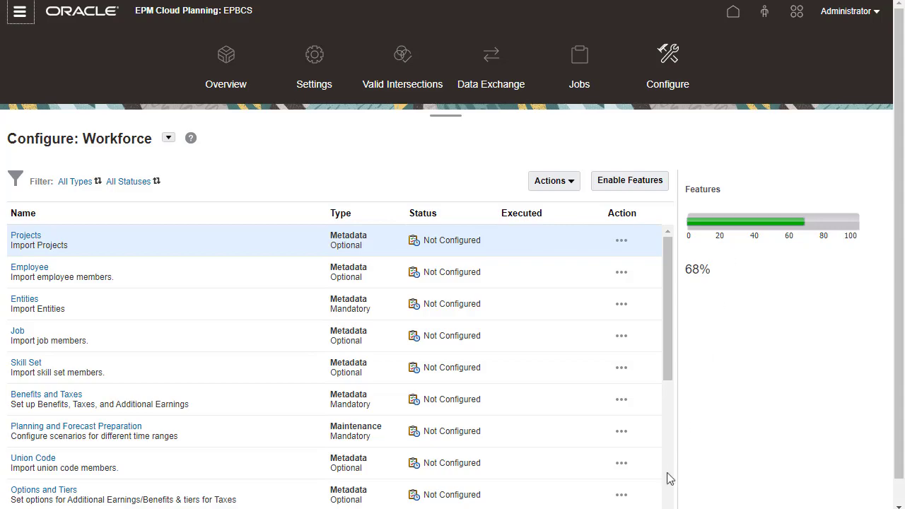
scroll(669, 479, down, 4)
- Set Grade1 to Hourly with FY21 30 and FY22 32, paste remaining grades, and save
click(38, 440)
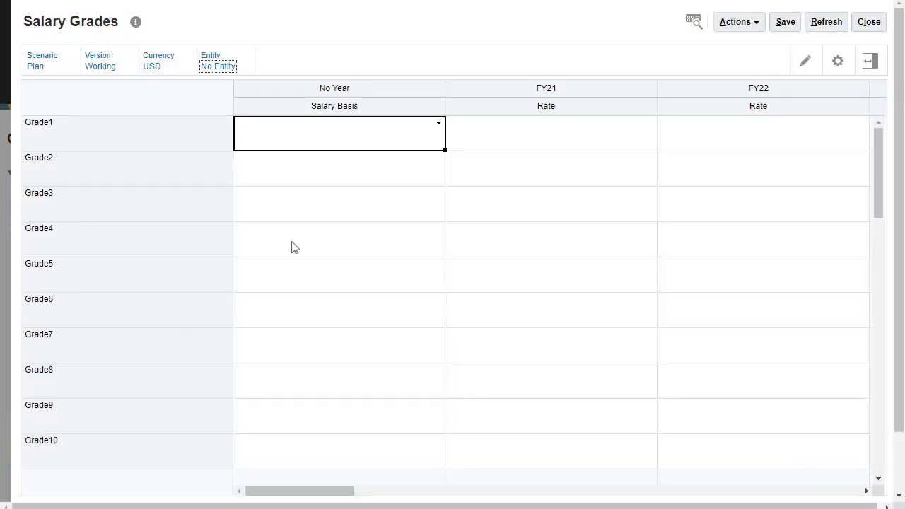
click(438, 124)
click(590, 256)
click(612, 140)
text(30)
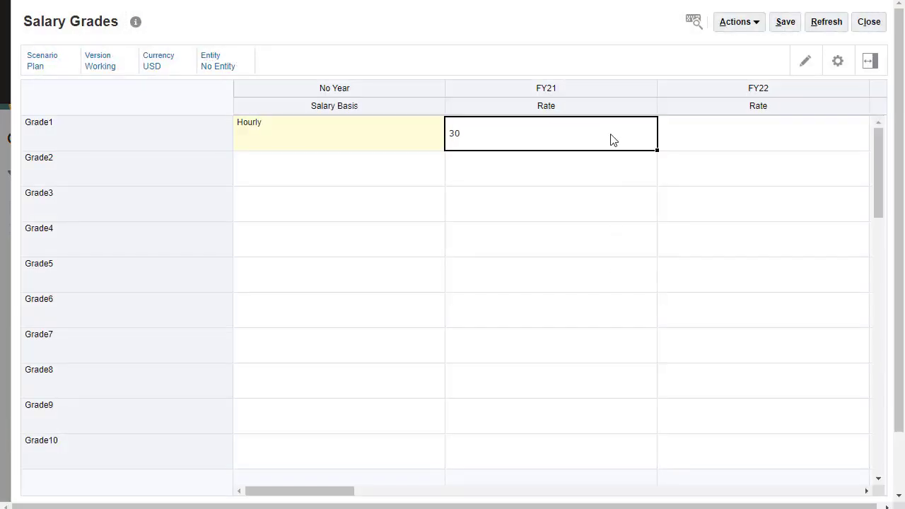
key(Tab)
text(32)
key(Tab)
key(ctrl+v)
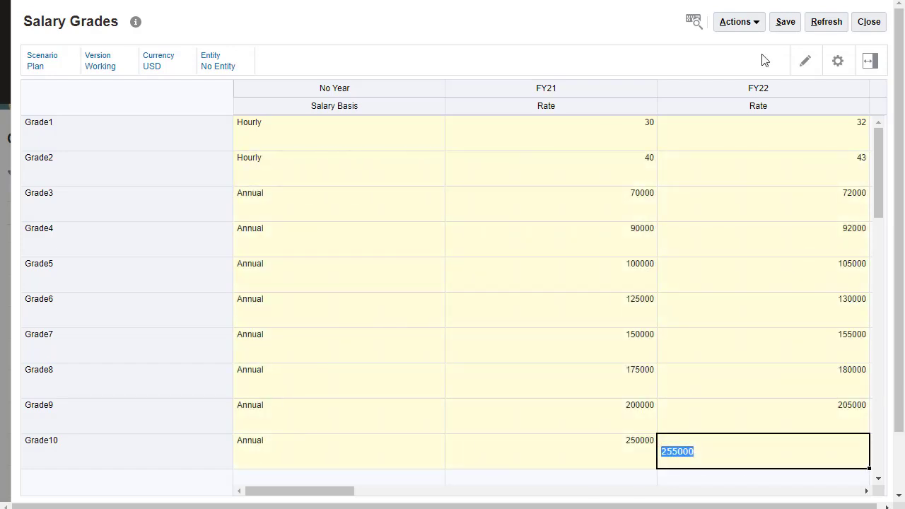
click(785, 22)
click(485, 150)
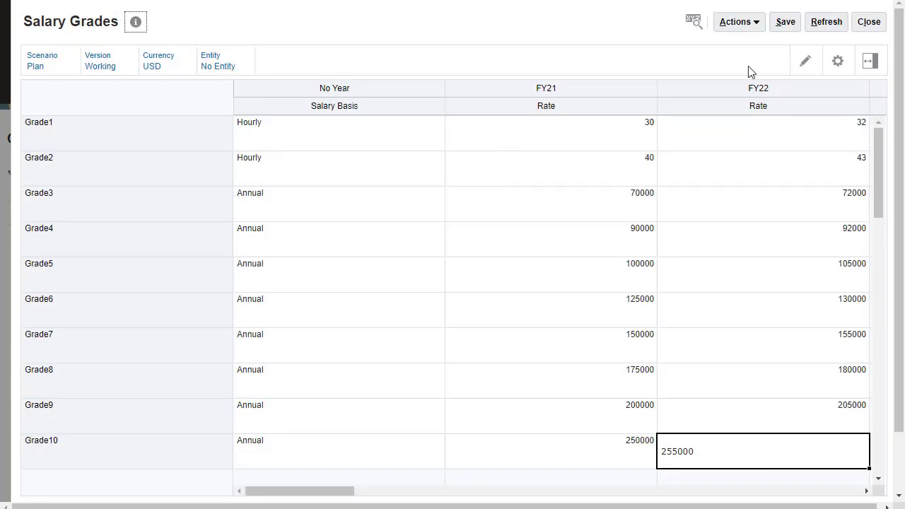
click(869, 25)
scroll(676, 255, up, 5)
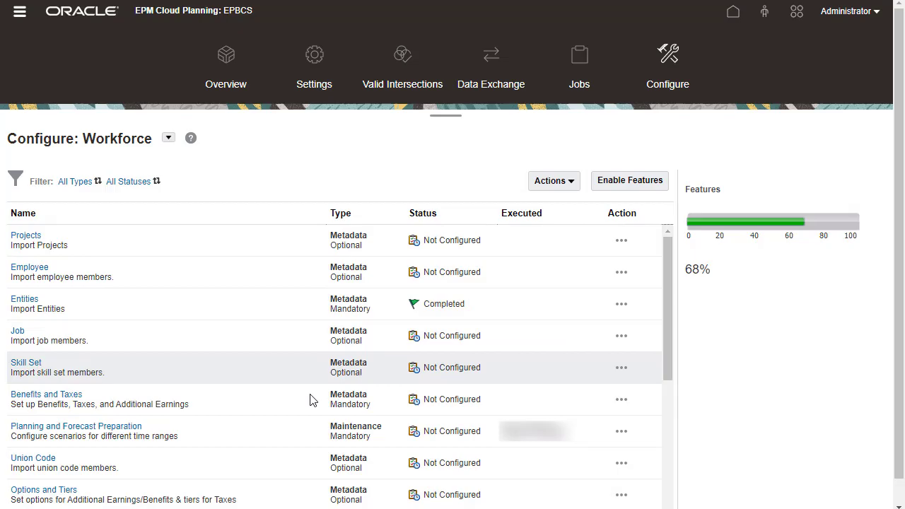
- Add a Fringe Rate option with Flow time balance and Currency data type
click(68, 491)
click(766, 41)
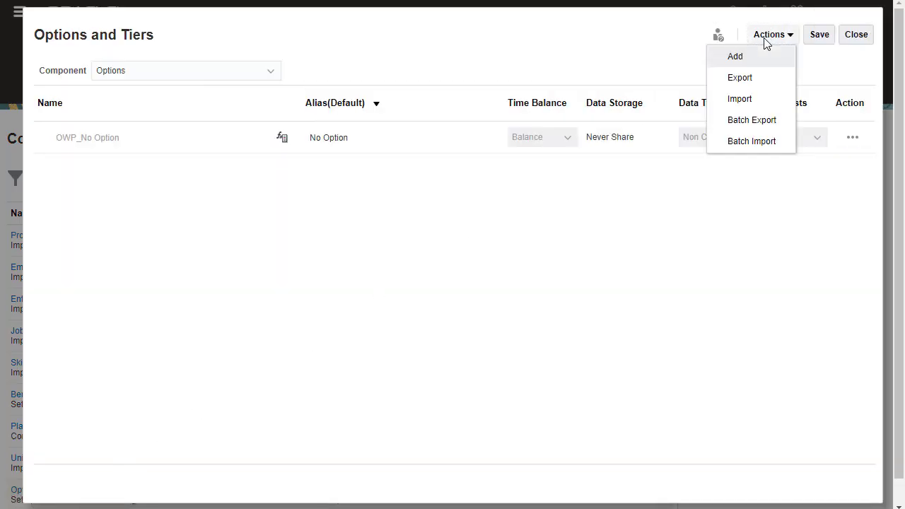
click(755, 61)
text(Fringe Rate)
click(569, 169)
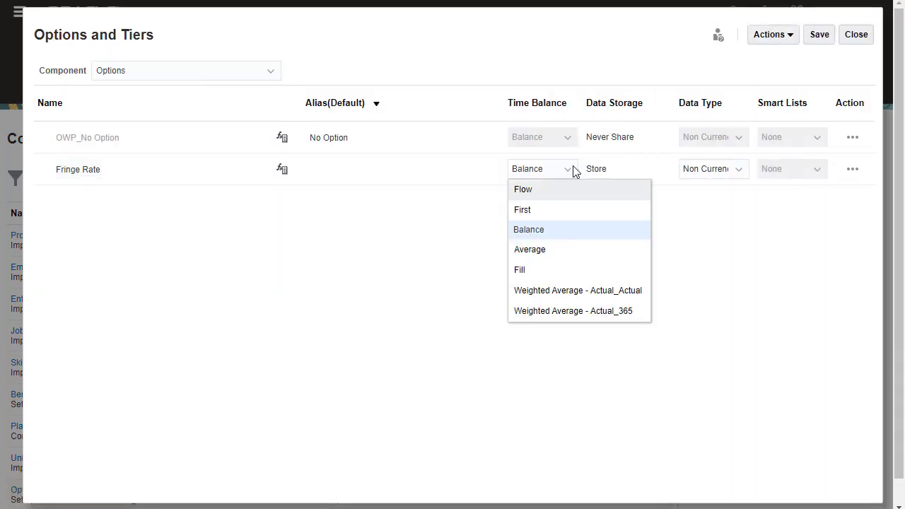
click(555, 188)
click(731, 174)
click(702, 210)
- Save the Fringe Rate, Car Allowance and Medical options and close Options and Tiers
click(773, 34)
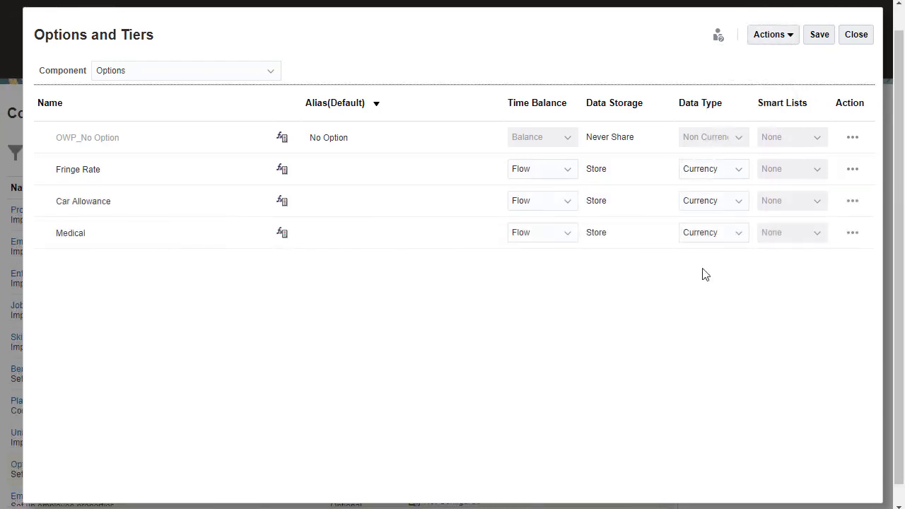
click(819, 35)
click(487, 151)
click(856, 34)
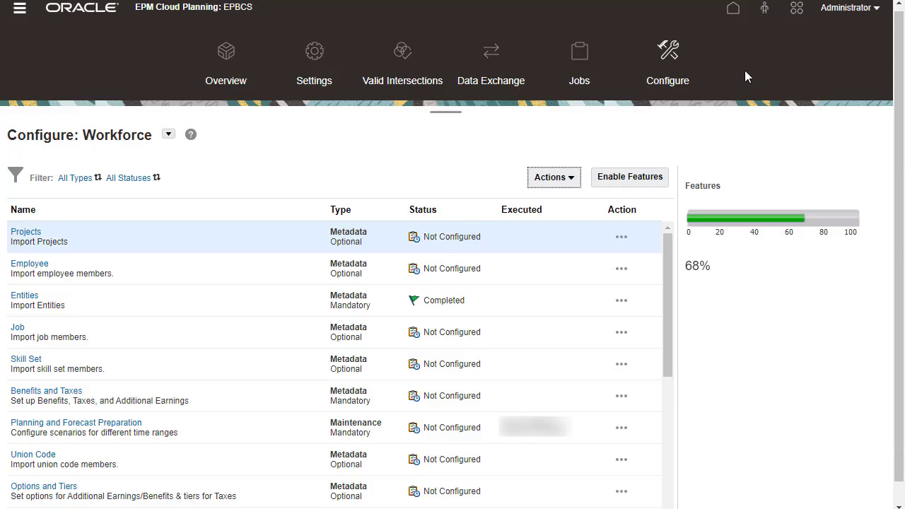
- Make Fringe Benefit Rate a Rate Table component under the Other Benefits account
click(71, 391)
click(189, 141)
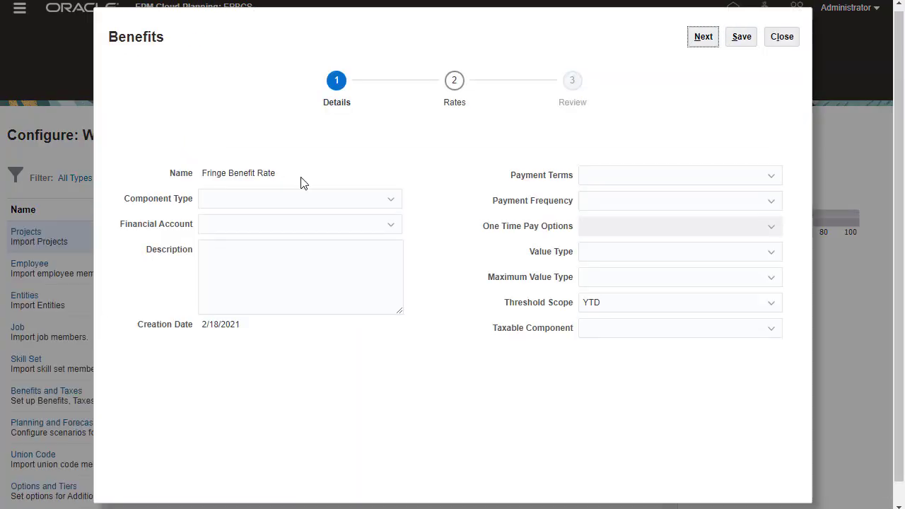
click(369, 201)
click(288, 283)
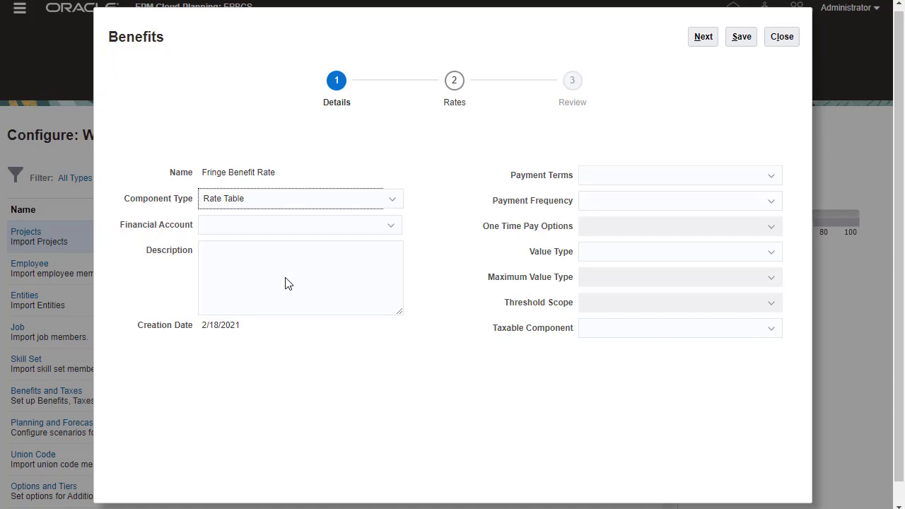
click(387, 226)
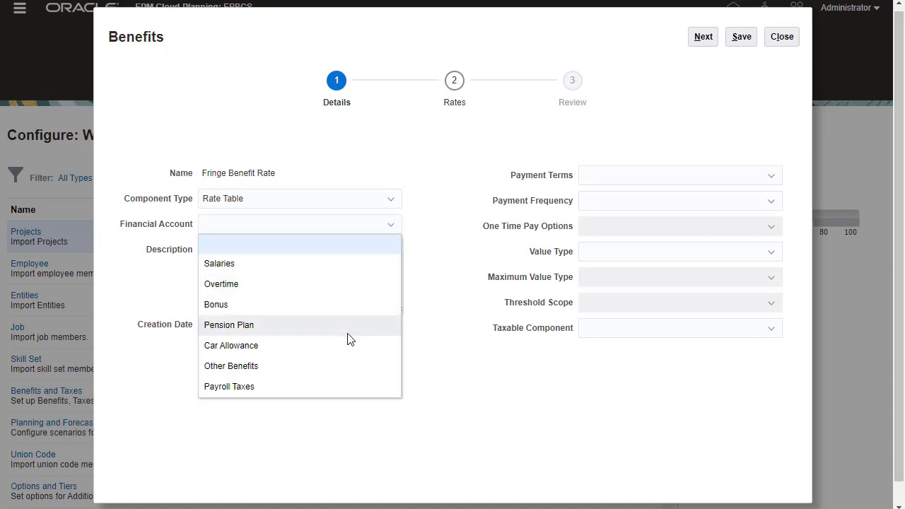
click(335, 360)
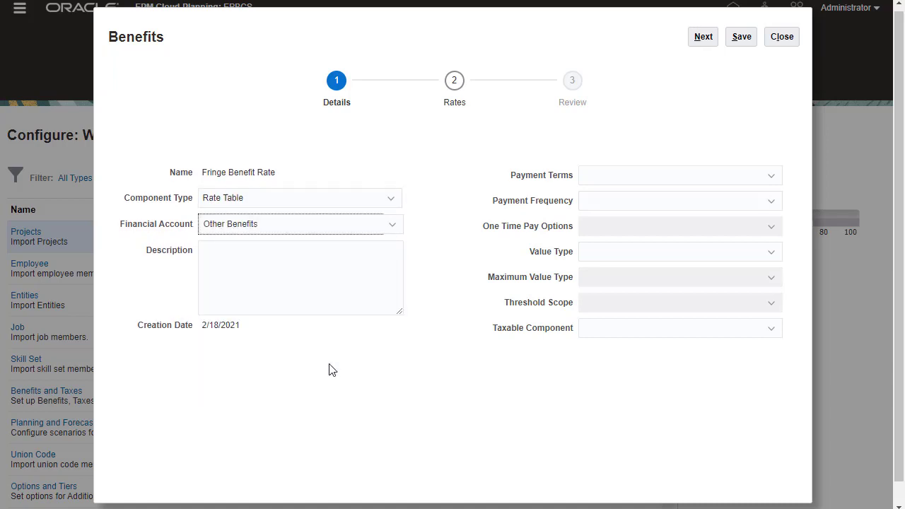
- Set payment terms Monthly (Calendar Year), value type Percentage of Salary, and taxable No
click(744, 180)
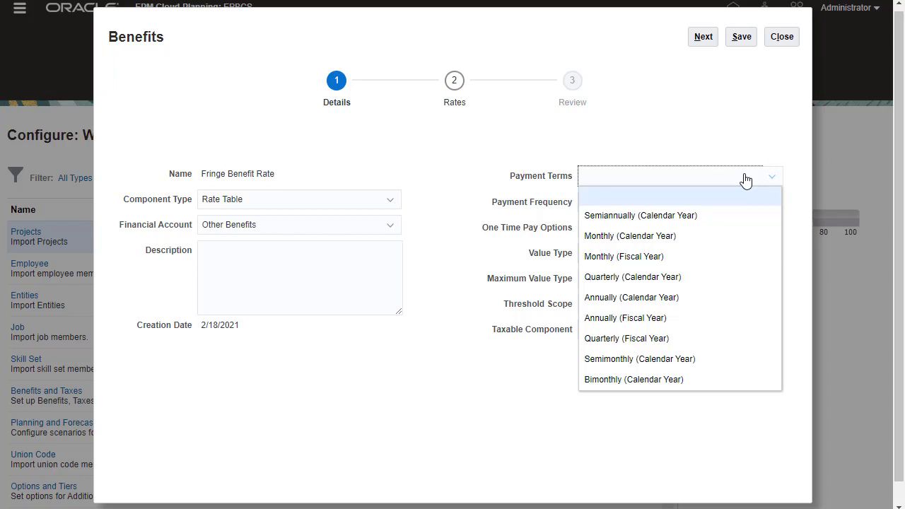
click(714, 235)
click(724, 253)
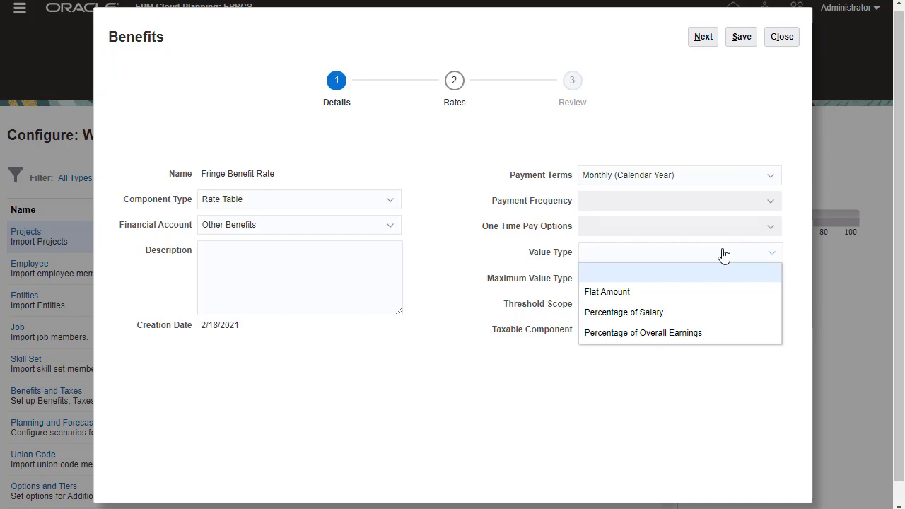
click(693, 312)
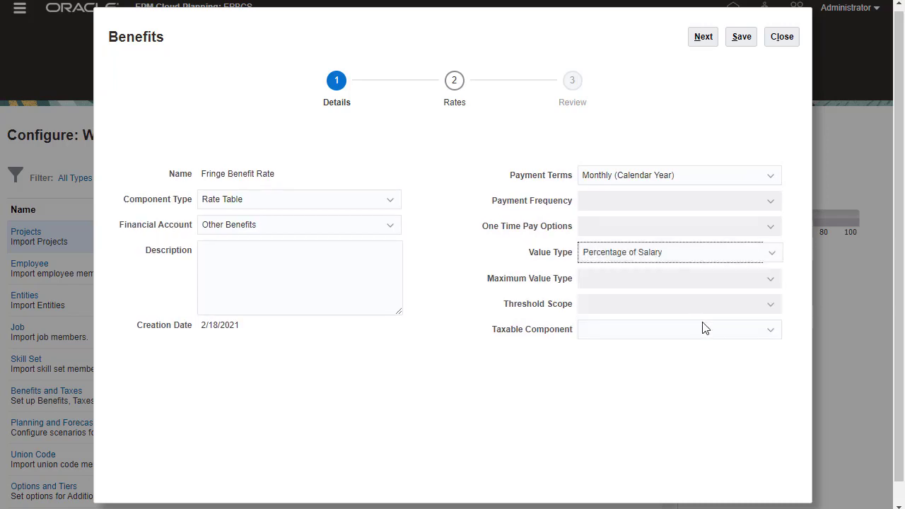
click(704, 329)
click(678, 386)
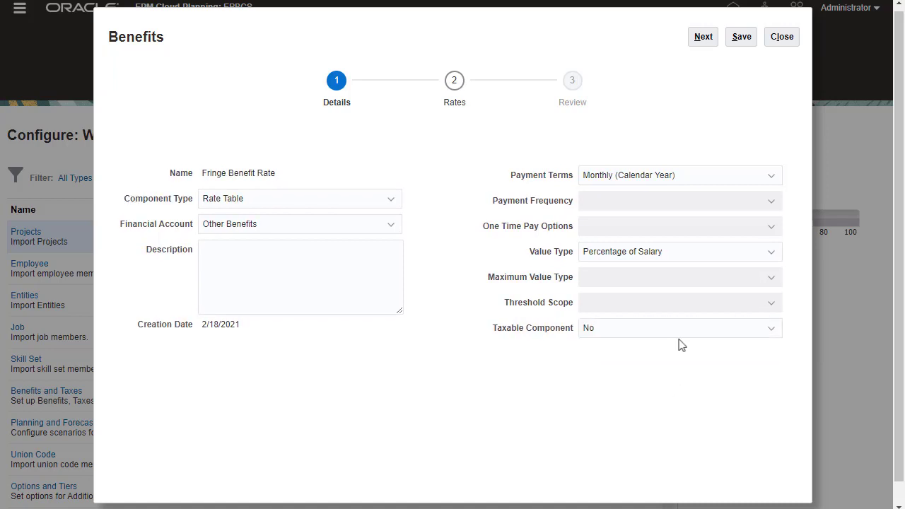
click(704, 36)
- Enter Fringe Rate 13 for FY21 and 14 for FY22, then save the benefit
click(242, 258)
text(13)
click(270, 259)
text(14)
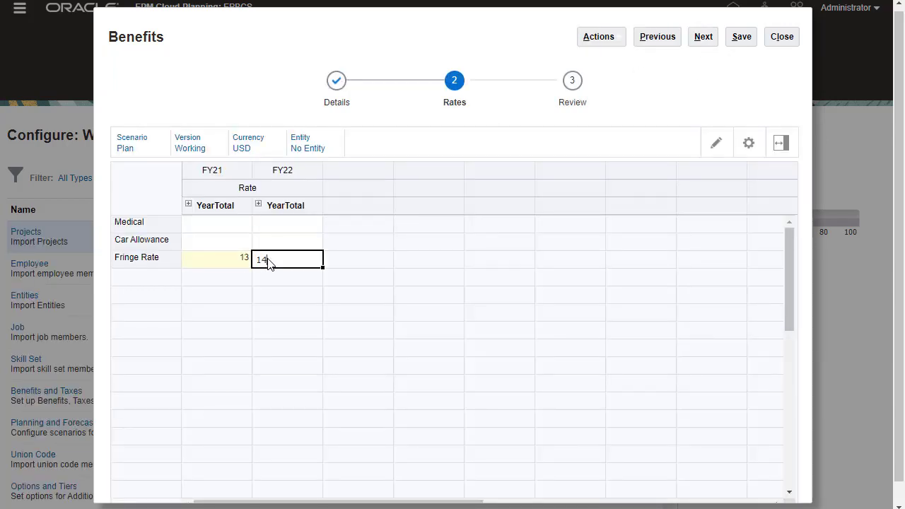
click(356, 267)
click(704, 36)
click(741, 37)
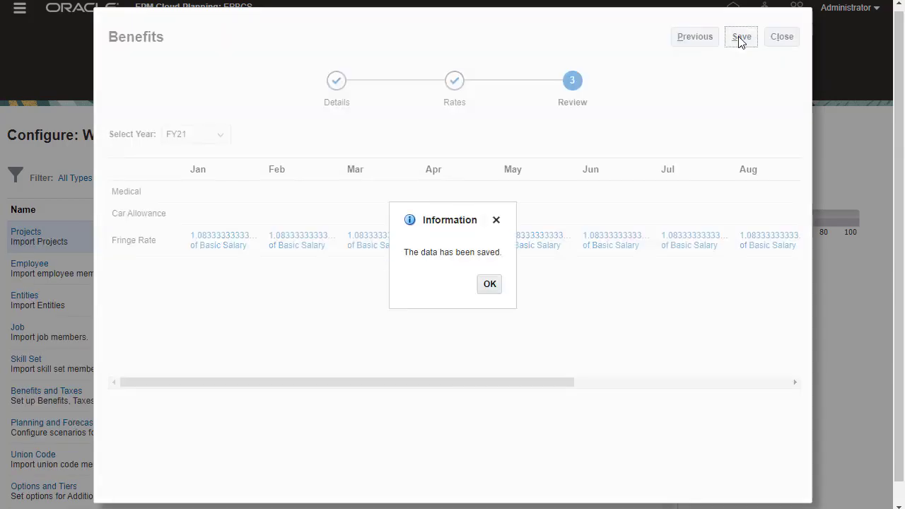
click(488, 285)
- Enter 8 hours/day, 40 hours/week, 22 working days for FY21 and FY22, save, and return home
click(782, 37)
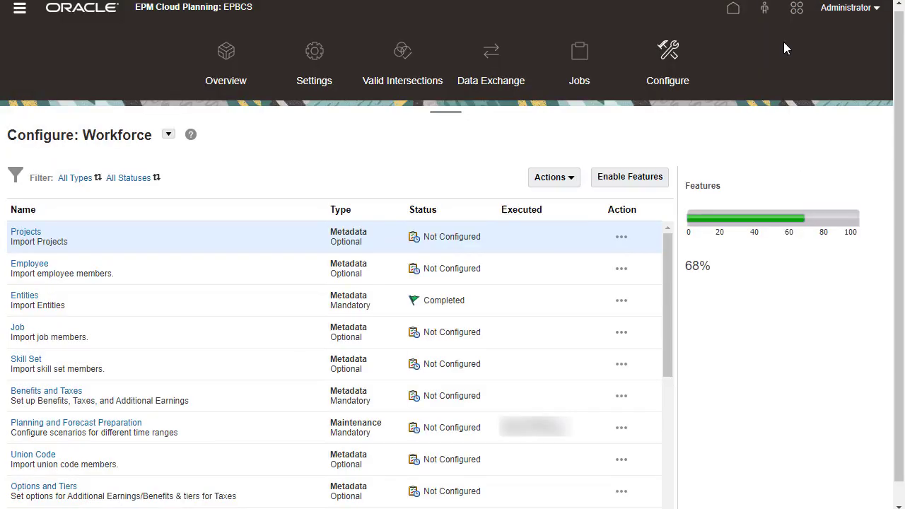
scroll(667, 489, down, 1)
scroll(637, 488, down, 5)
click(94, 474)
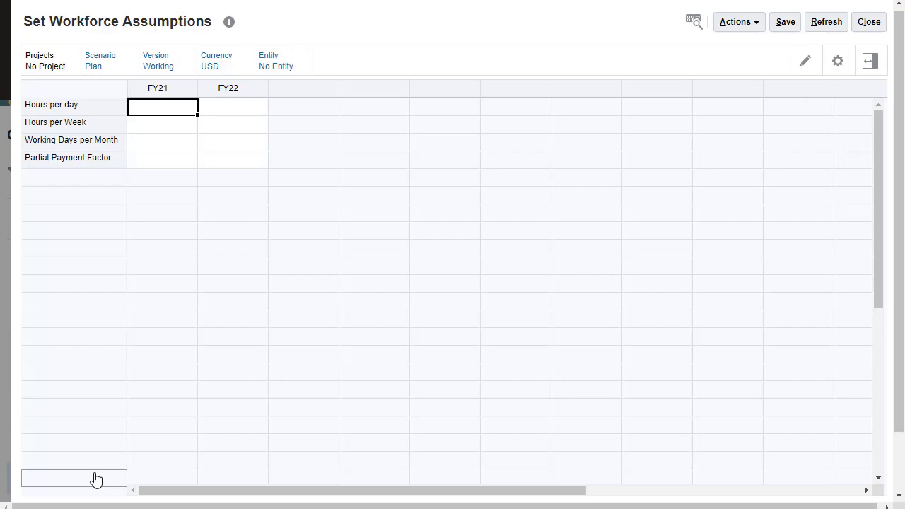
text(8	8	40	40	)
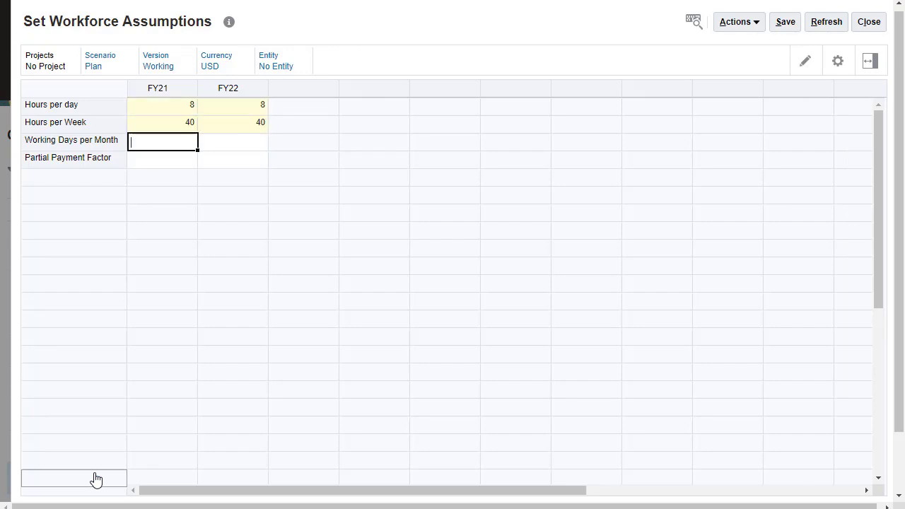
text(22	22)
key(Tab)
click(792, 24)
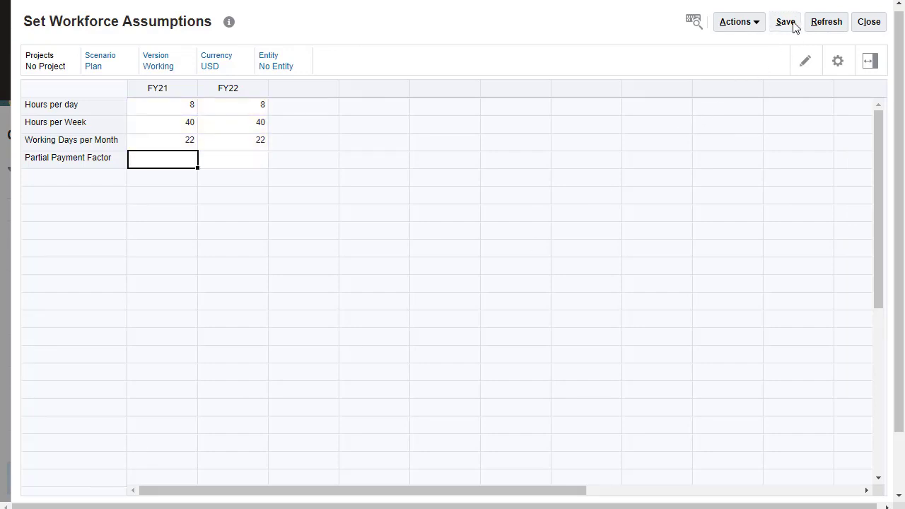
click(871, 27)
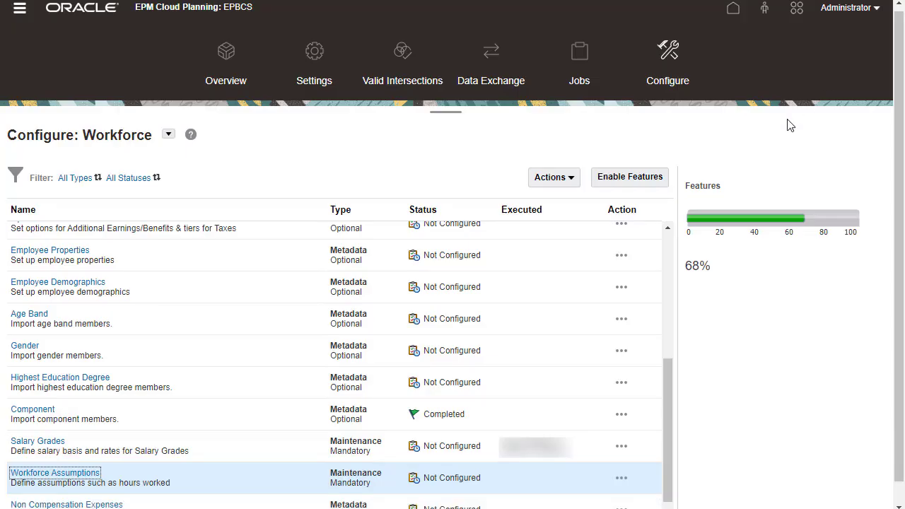
click(669, 243)
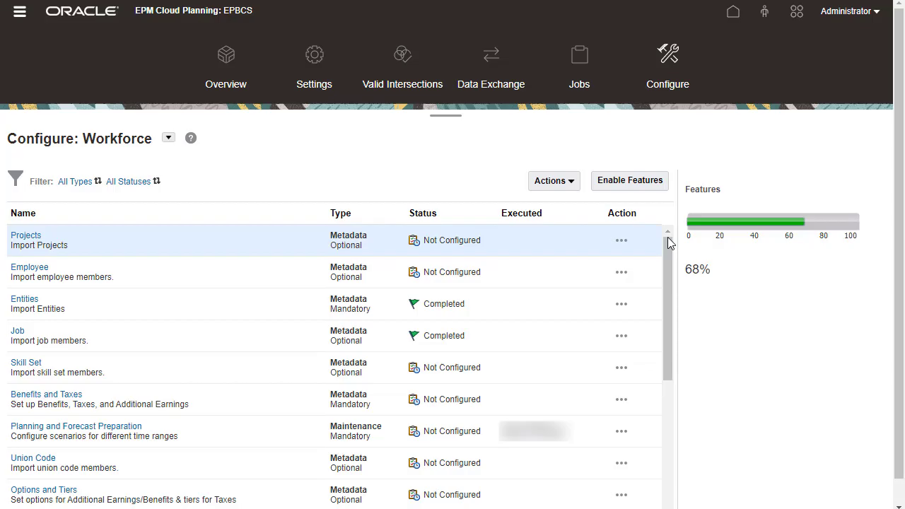
click(733, 10)
- Open the Compensation Planning Salary form and start a salary default with Grade9
click(677, 111)
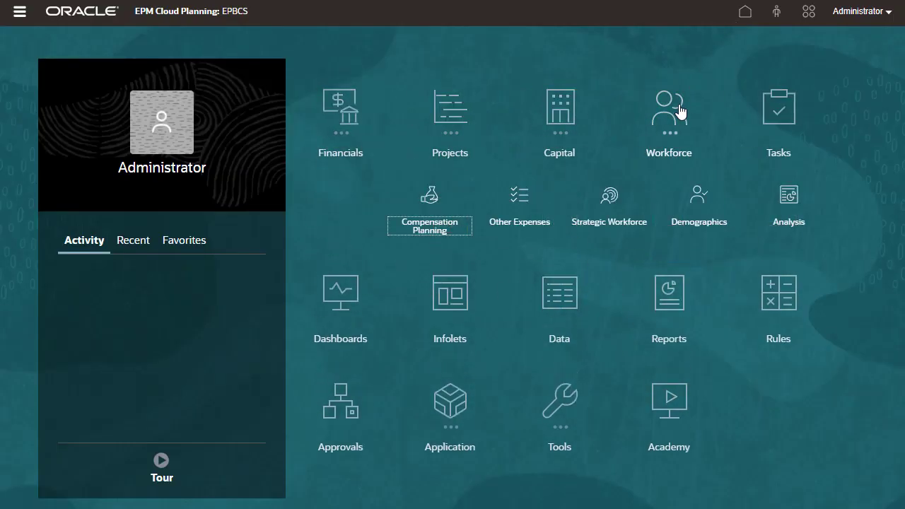
click(435, 211)
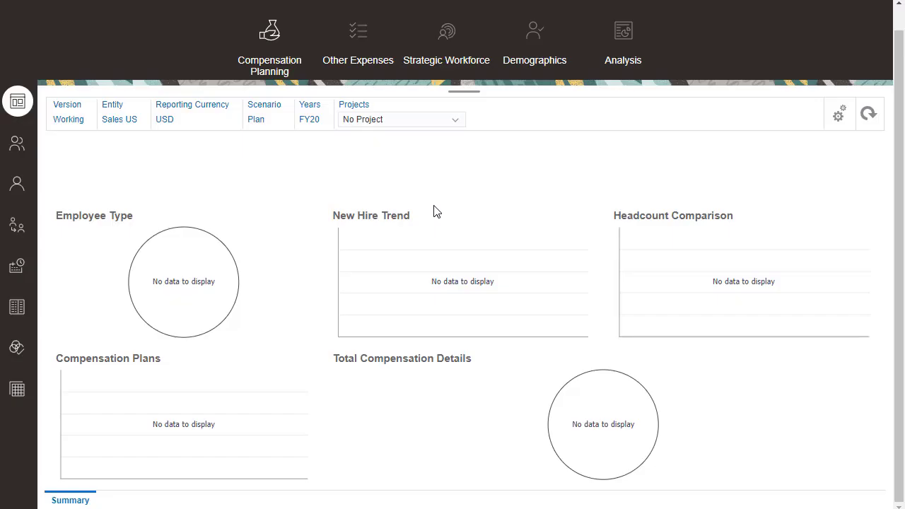
click(18, 306)
right_click(272, 177)
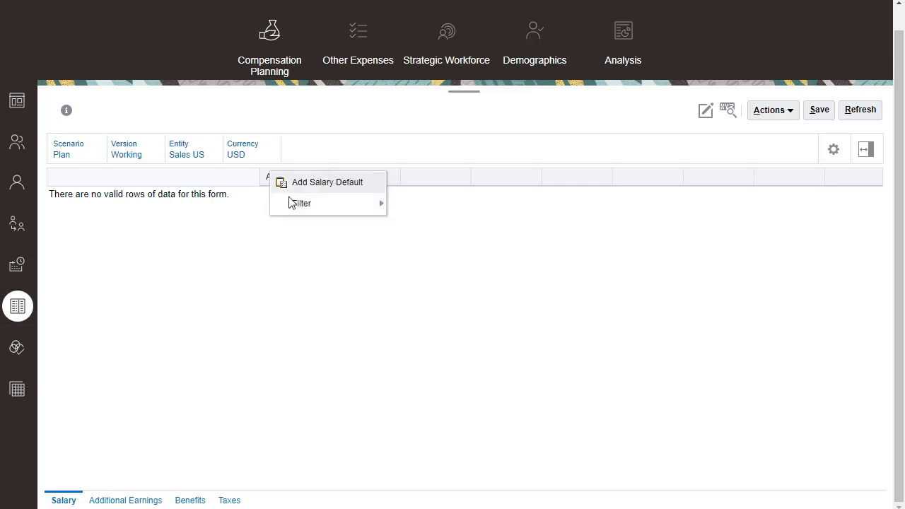
click(367, 182)
click(393, 128)
click(328, 311)
- Set the job to Sales Director and union code to OWP_All Union Code, then launch
click(418, 155)
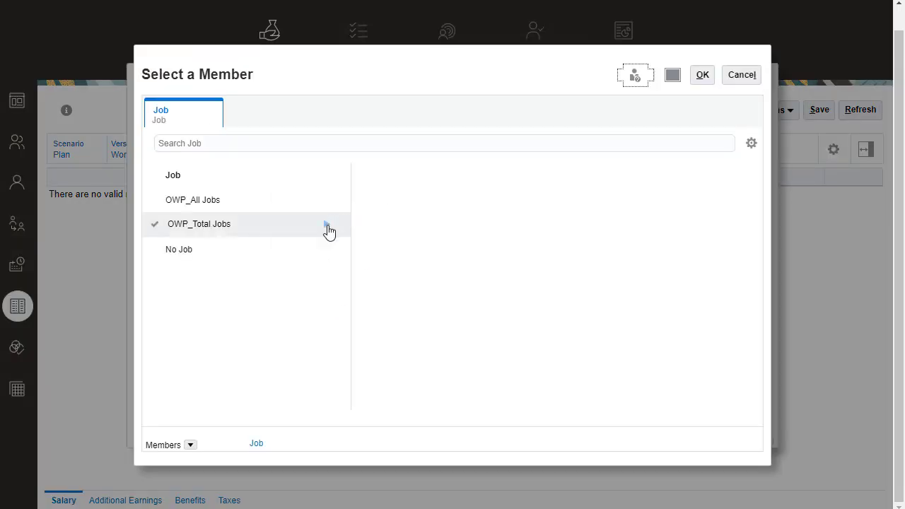
click(327, 225)
scroll(544, 382, down, 5)
scroll(511, 378, down, 3)
click(511, 375)
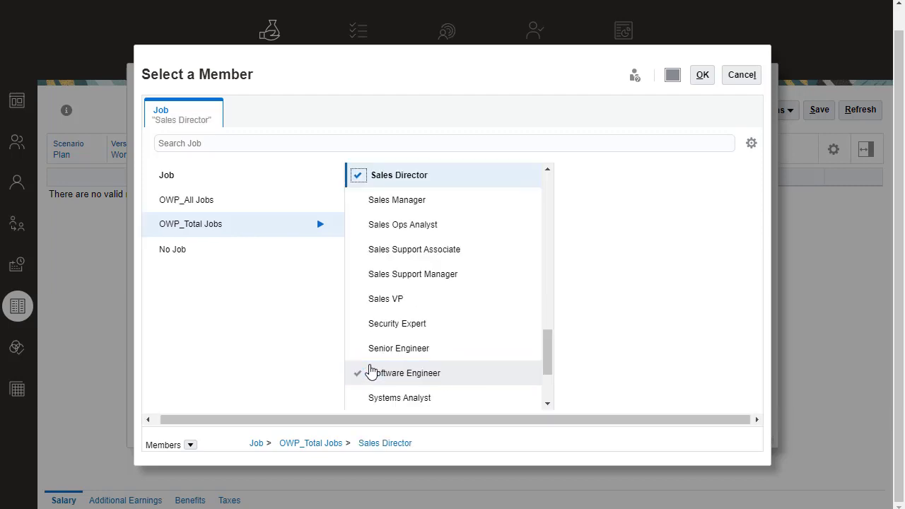
click(709, 80)
click(744, 128)
click(330, 204)
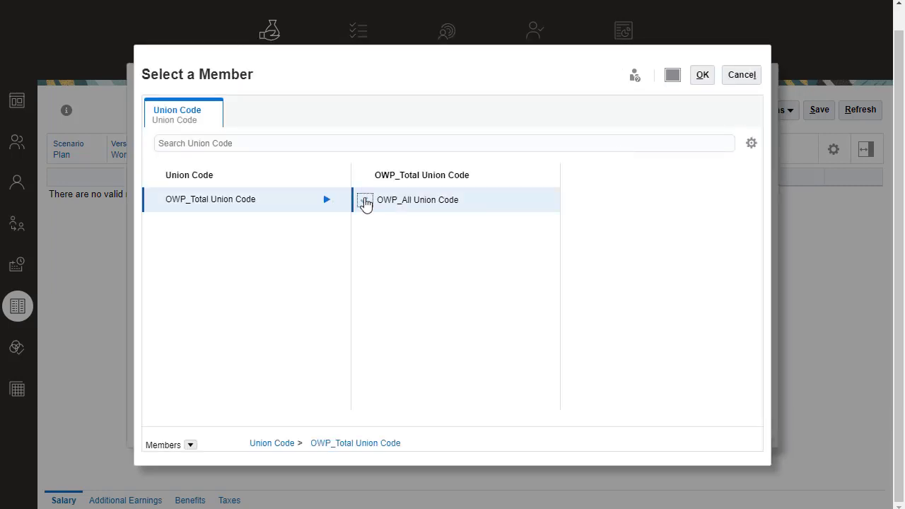
click(364, 201)
click(702, 80)
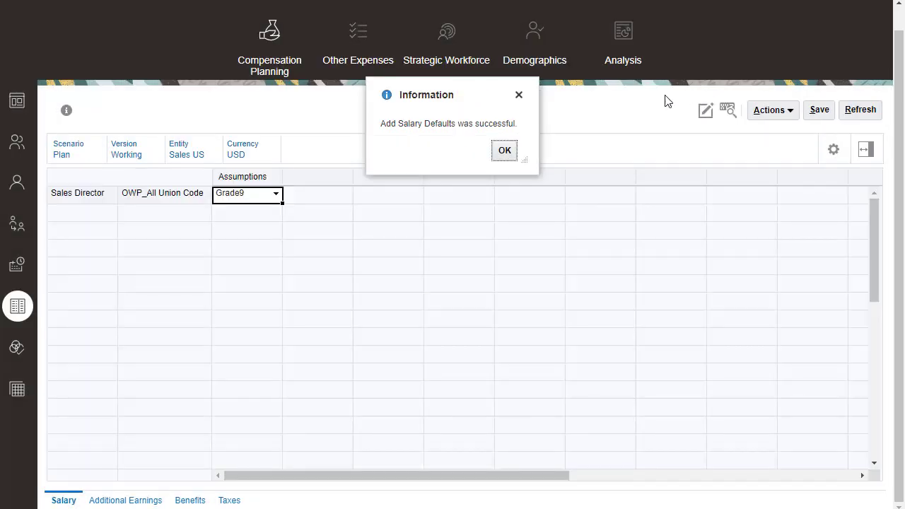
click(504, 150)
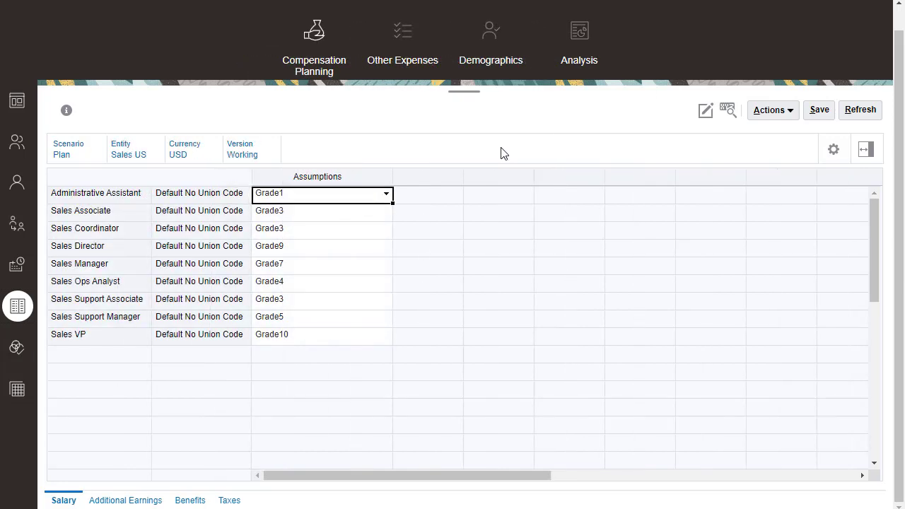
- Add a Medical Benefit default applying to OWP_All Jobs and OWP_All Union Code
click(200, 500)
right_click(418, 217)
click(485, 189)
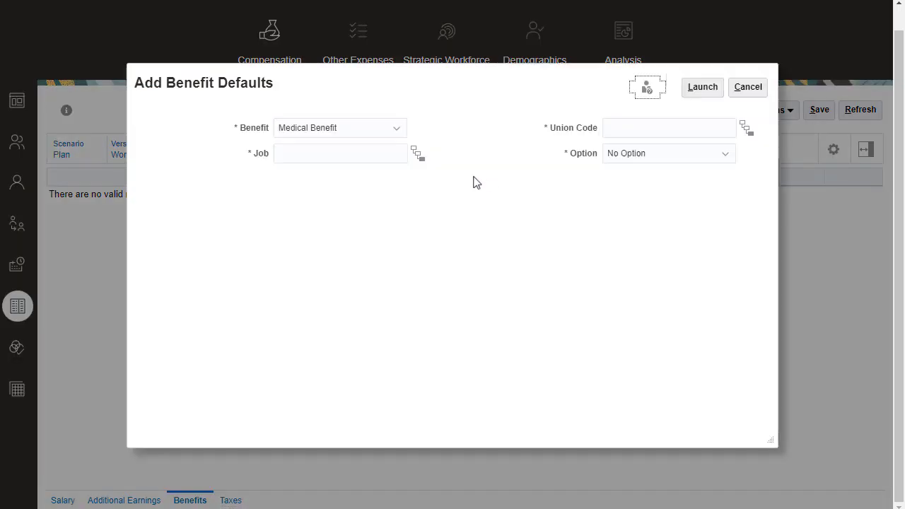
click(418, 152)
click(156, 202)
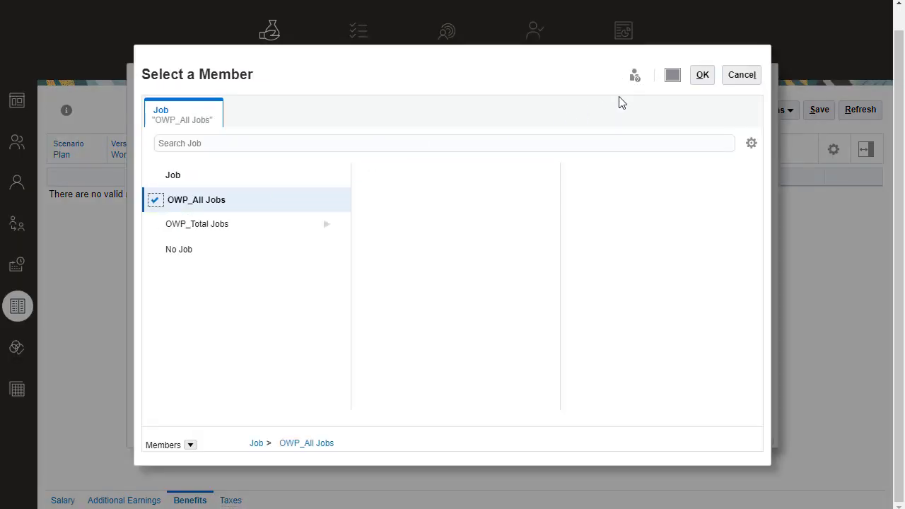
click(702, 75)
click(744, 127)
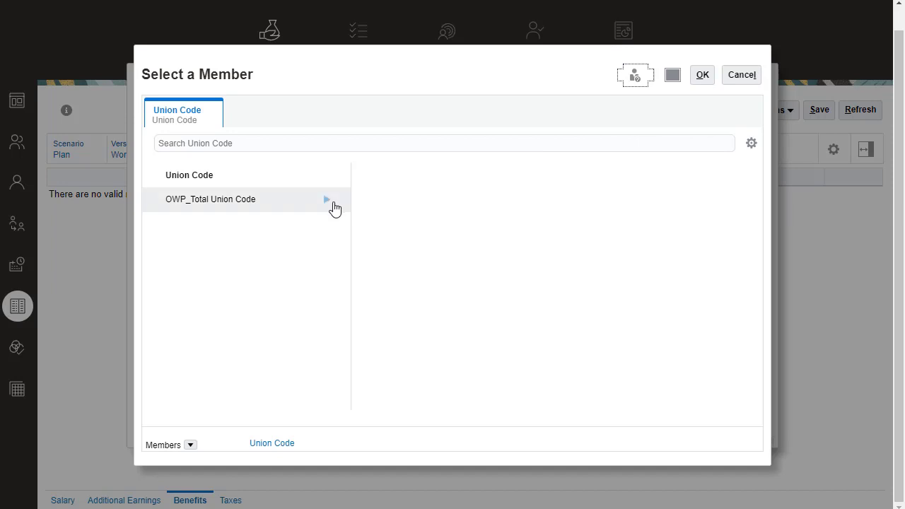
click(320, 199)
click(357, 200)
click(702, 75)
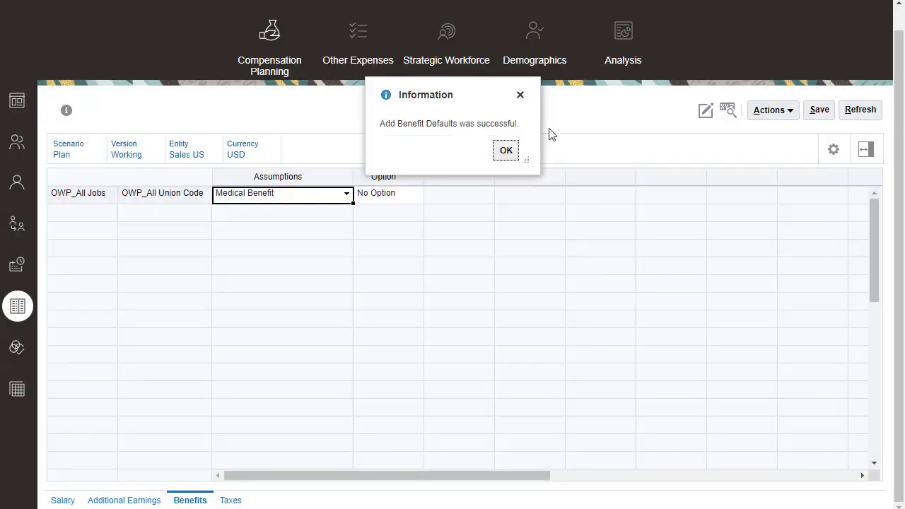
click(506, 151)
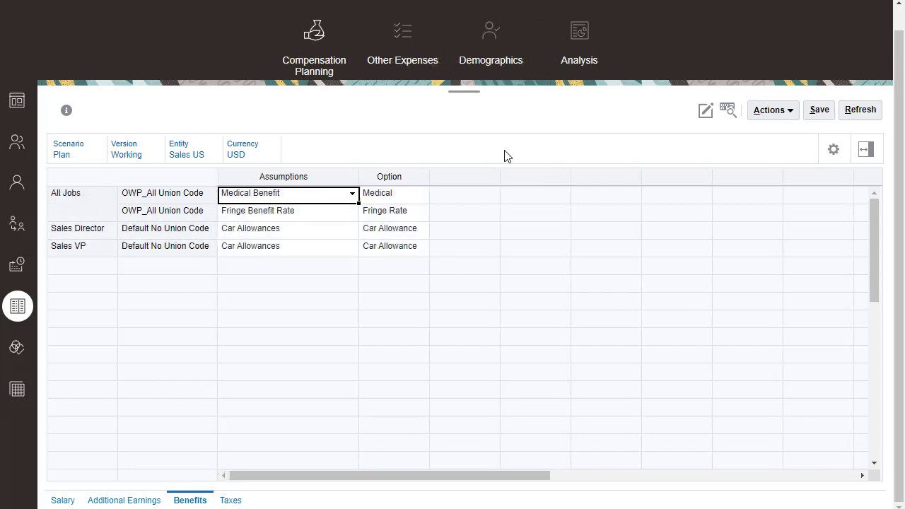
- Go from the compensation overview to the Existing Employees grid listing four staff
click(17, 101)
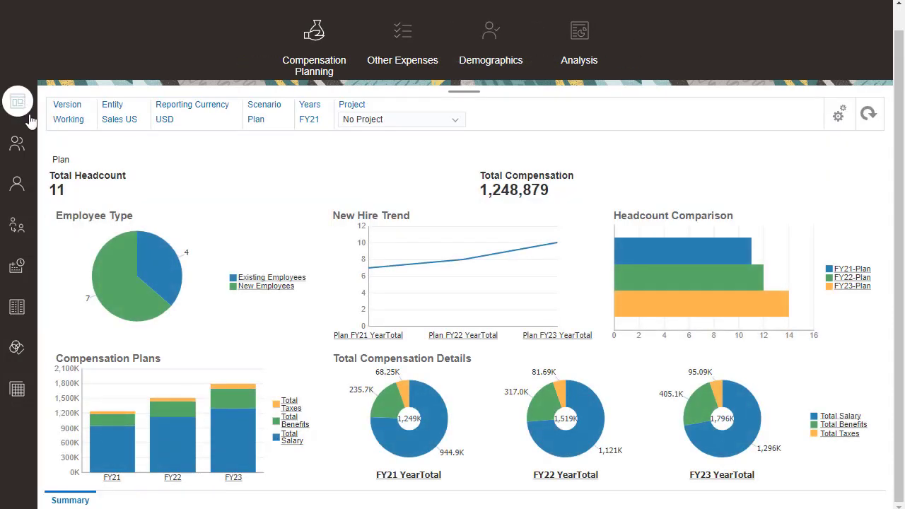
click(17, 143)
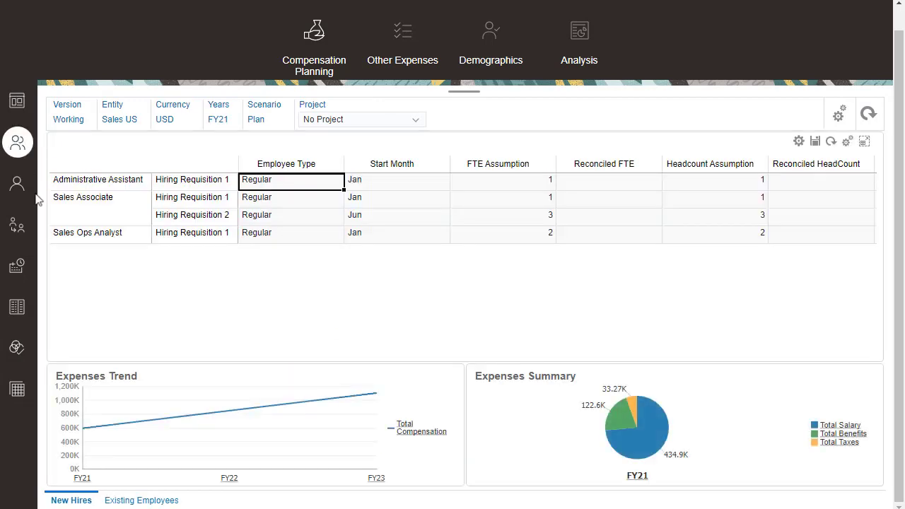
click(131, 501)
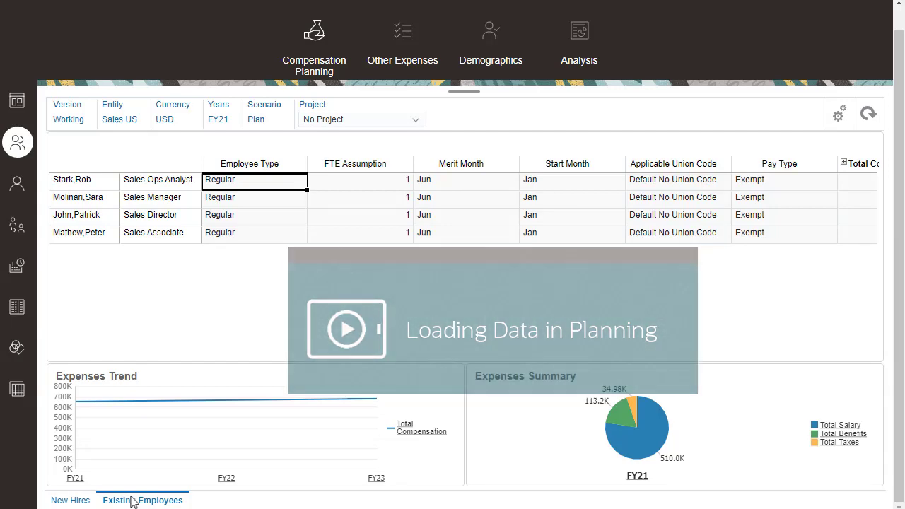
- Run Synchronize Defaults on the existing employees and acknowledge the success message
right_click(111, 183)
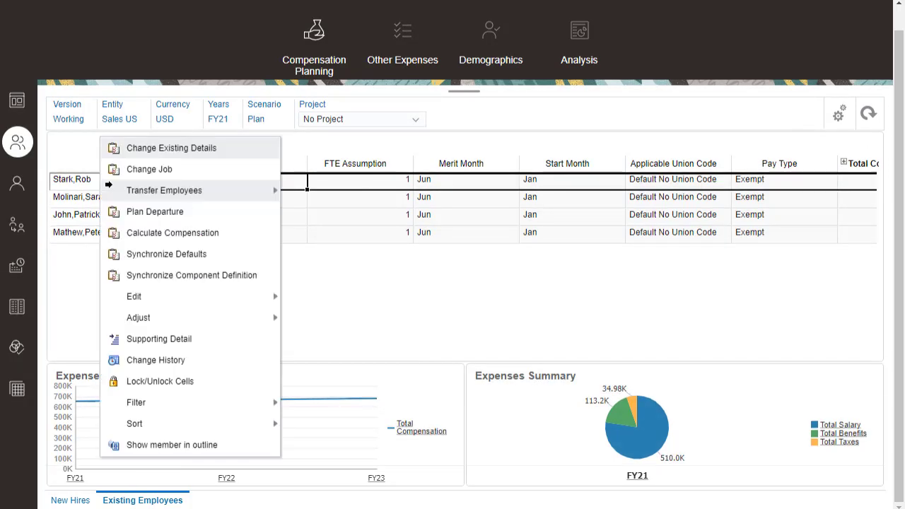
click(204, 254)
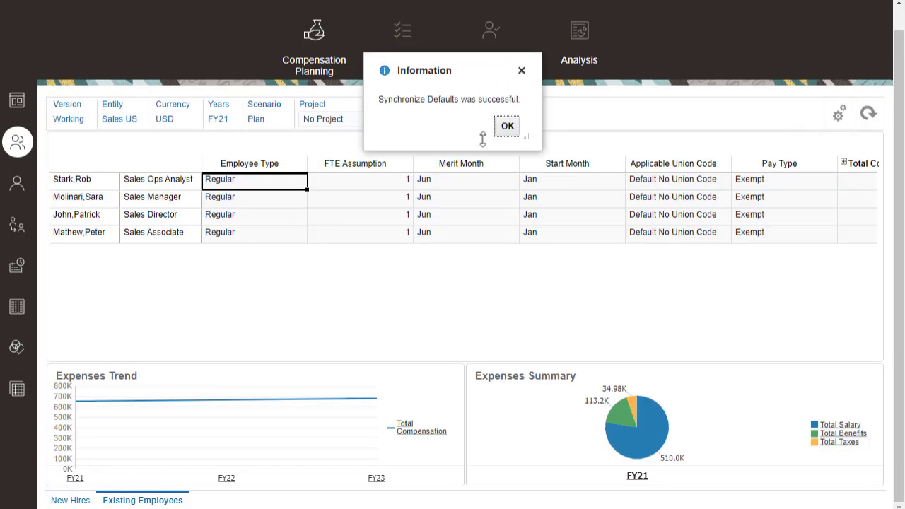
click(509, 129)
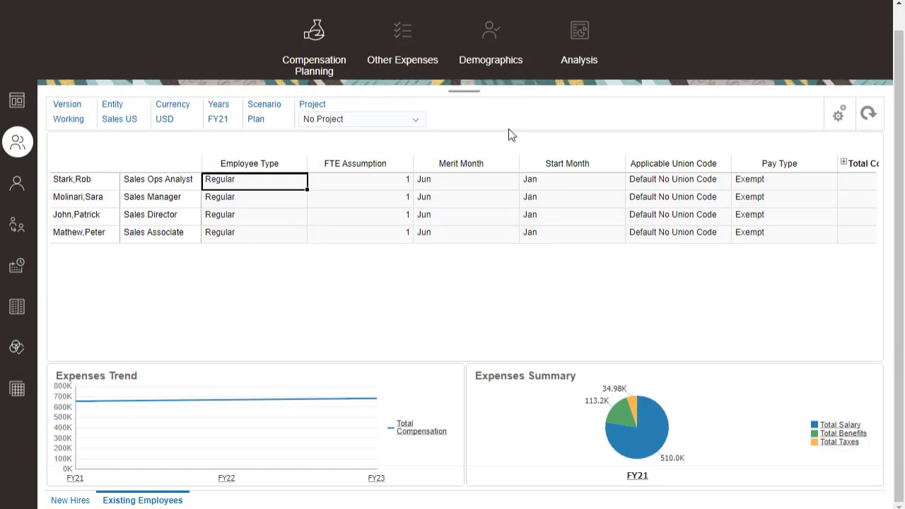